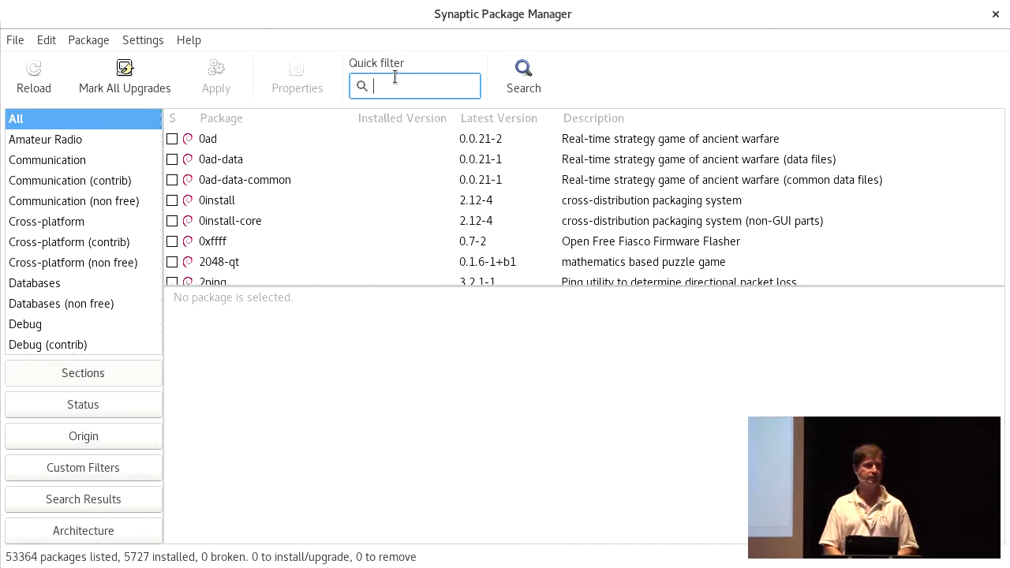
# Filter the package list by "postbooks" and view the descriptions of the postbooks and postbooks-schema-demo packages
pyautogui.write('p')
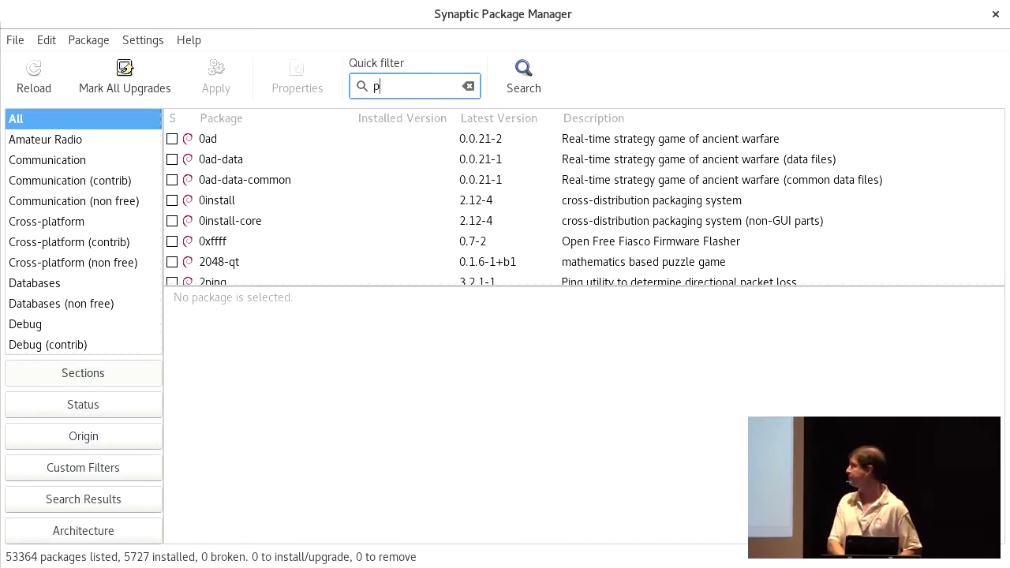
pyautogui.write('ostb')
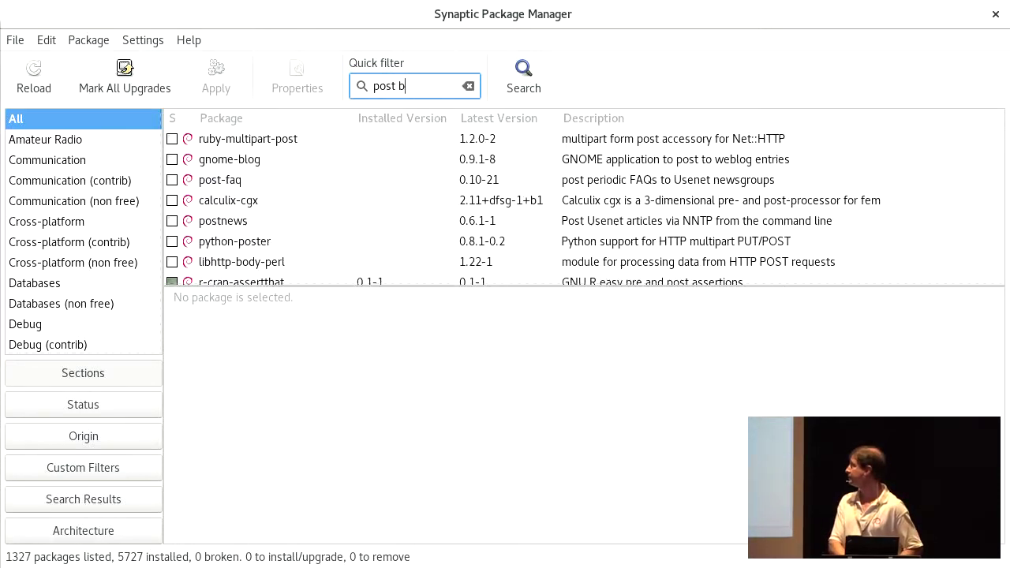
pyautogui.press('BackSpace')
pyautogui.write('books')
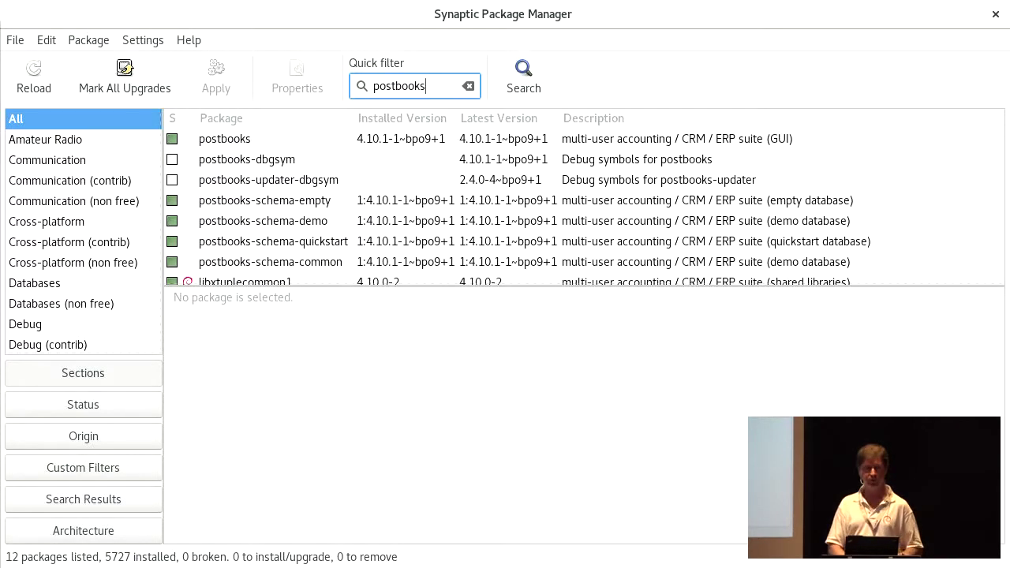
pyautogui.click(429, 138)
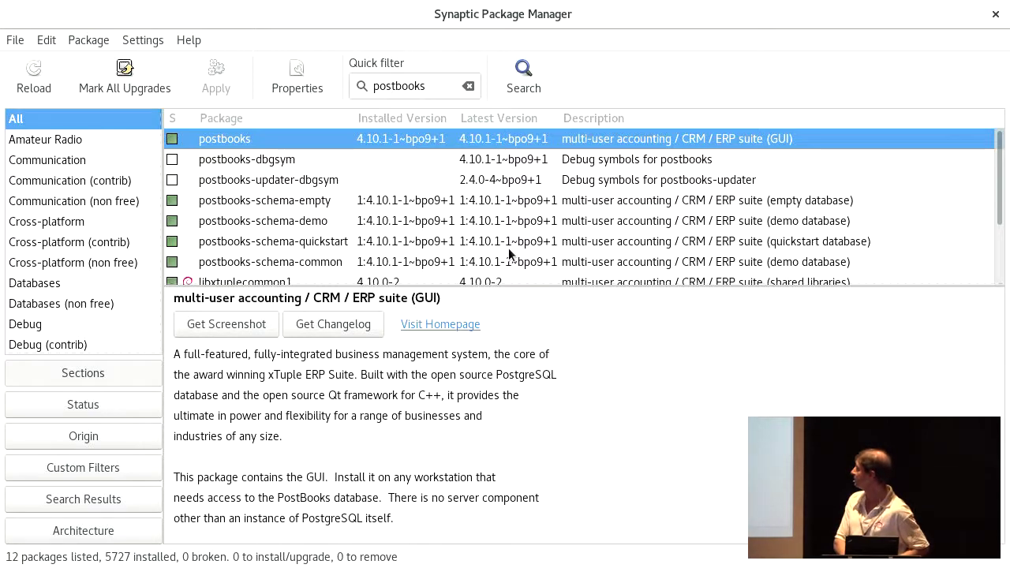
pyautogui.click(308, 222)
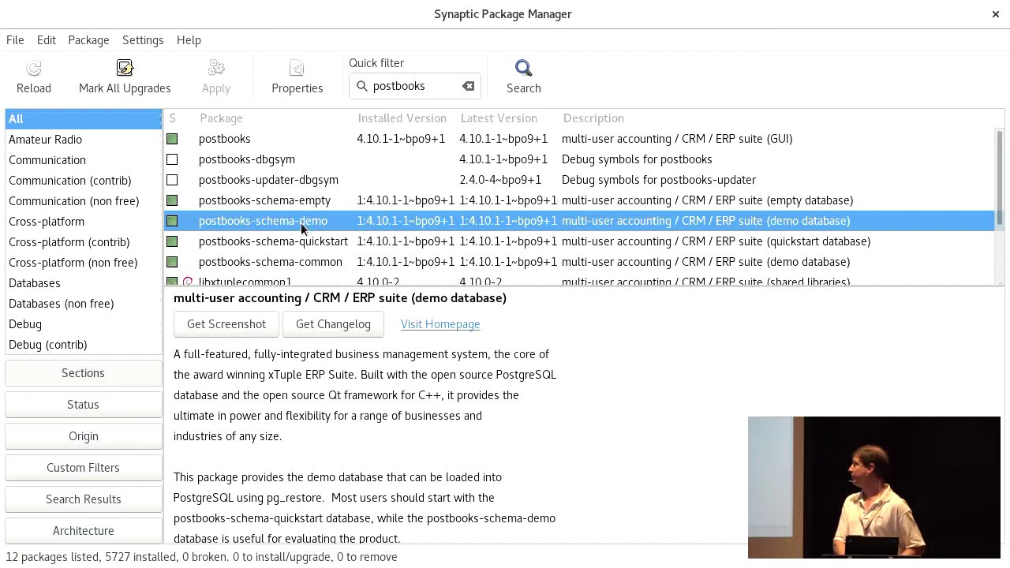
# Filter the package list by "postgresql" and view the description of the postgresql package
pyautogui.doubleClick(413, 84)
pyautogui.write('post')
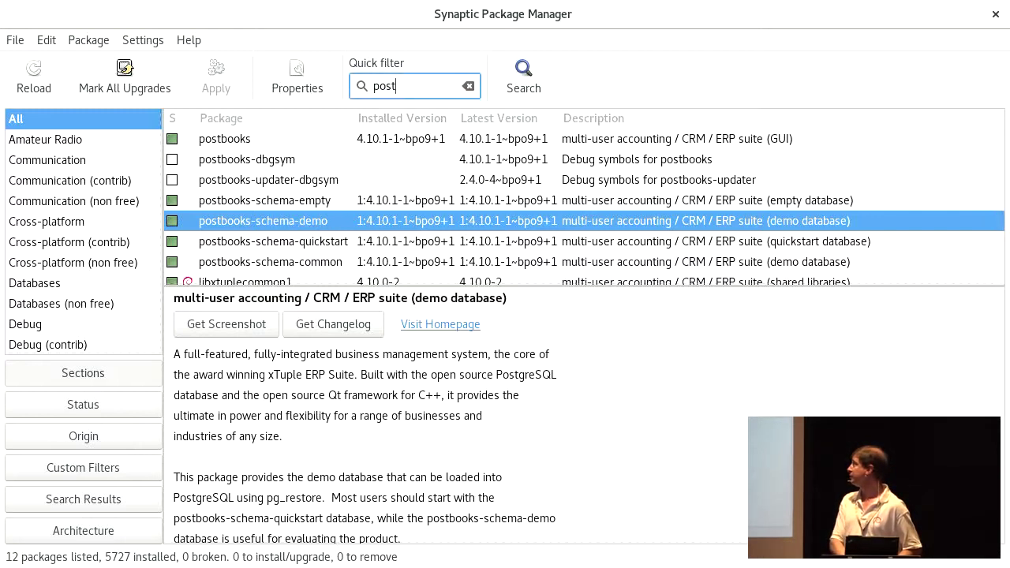
pyautogui.write('gresql')
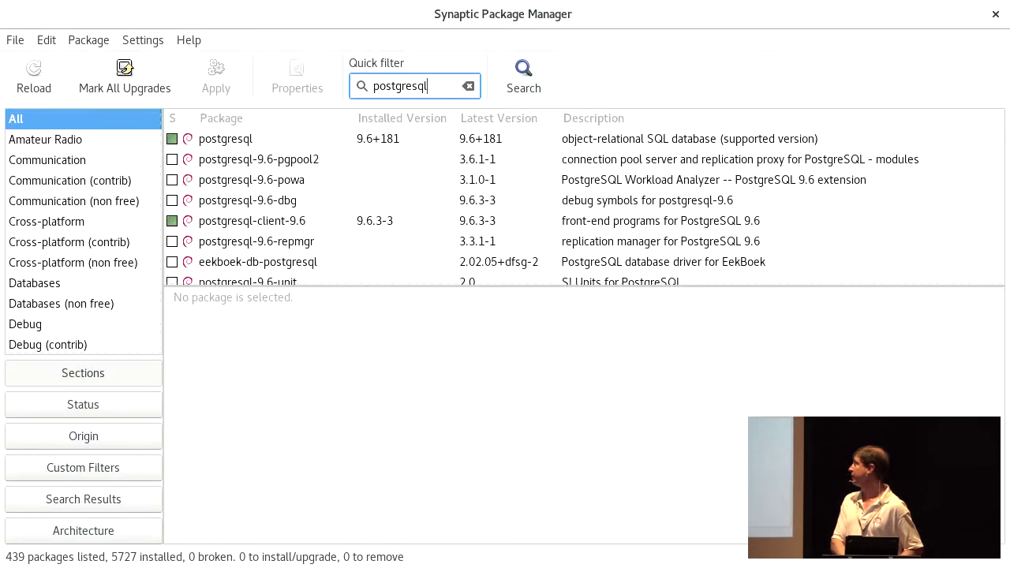
pyautogui.click(282, 135)
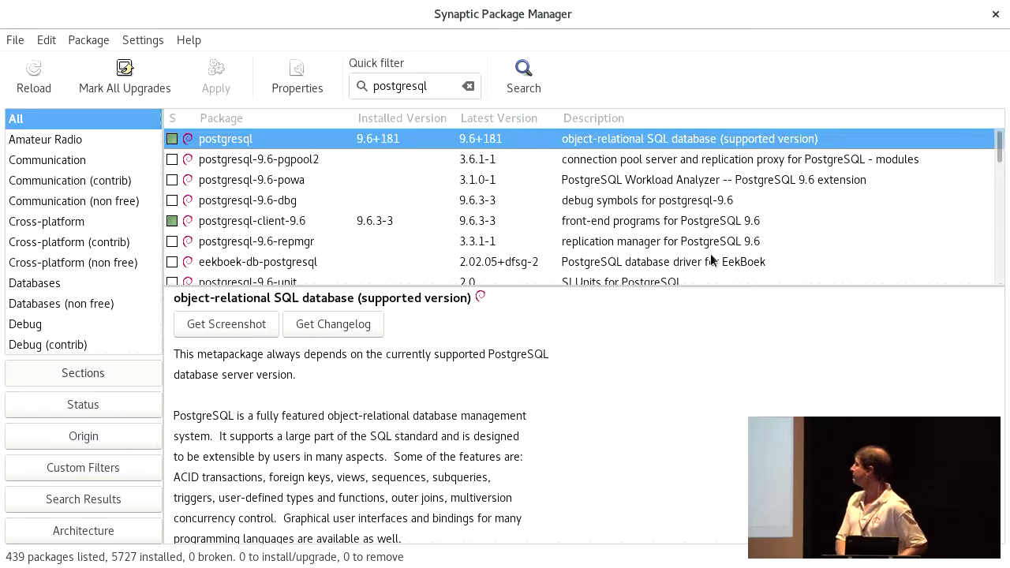
# Browse down through the filtered PostgreSQL packages as far as libreoffice-sdbc-postgresql
pyautogui.press('Down')
pyautogui.press('Down')
pyautogui.press('Down')
pyautogui.press('Down')
pyautogui.press('Down')
pyautogui.press('Down')
pyautogui.press('Down')
pyautogui.press('Down')
pyautogui.press('Down')
pyautogui.press('Down')
pyautogui.press('Down')
pyautogui.press('Down')
pyautogui.press('Down')
pyautogui.press('Down')
pyautogui.press('Down')
pyautogui.press('Down')
pyautogui.press('Down')
pyautogui.press('Down')
pyautogui.press('Down')
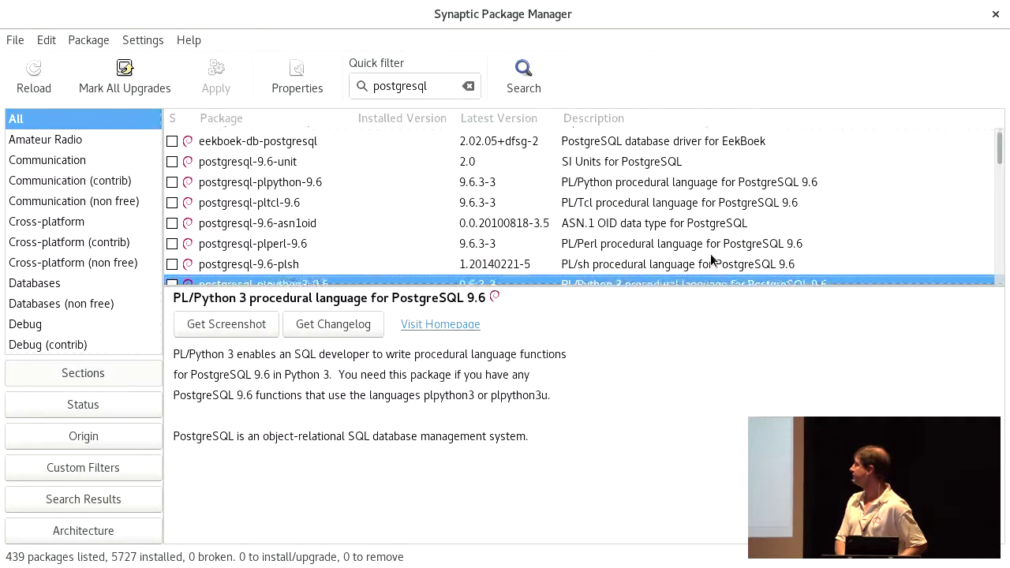
pyautogui.press('Down')
pyautogui.press('Down')
pyautogui.press('Down')
pyautogui.press('Down')
pyautogui.press('Down')
pyautogui.press('Down')
pyautogui.press('Down')
pyautogui.press('Down')
pyautogui.press('Down')
pyautogui.press('Down')
pyautogui.press('Down')
pyautogui.press('Down')
pyautogui.press('Down')
pyautogui.press('Down')
pyautogui.press('Down')
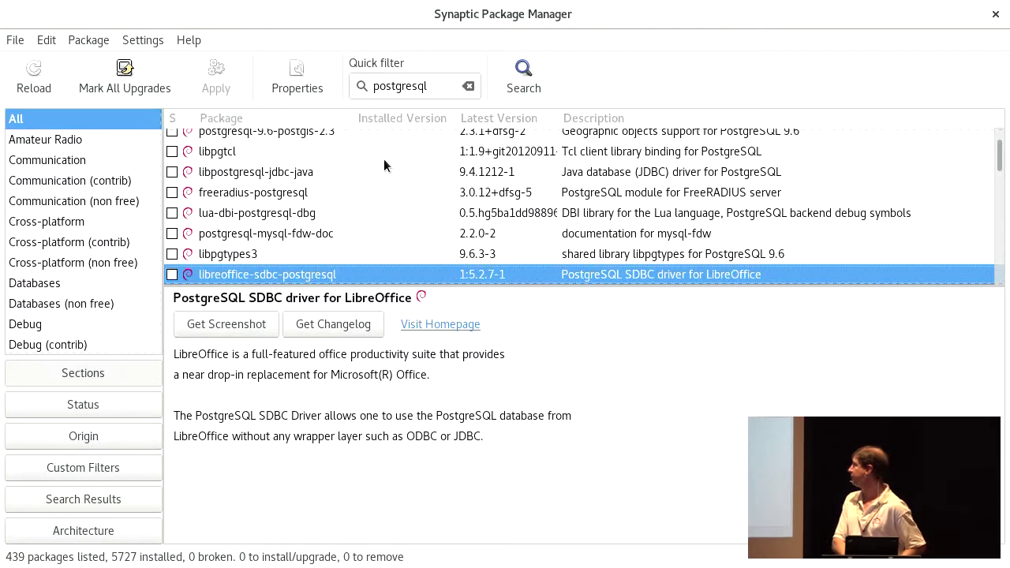
# Narrow the package filter to "postgresql-contrib" to check the additional PostgreSQL packages
pyautogui.click(432, 87)
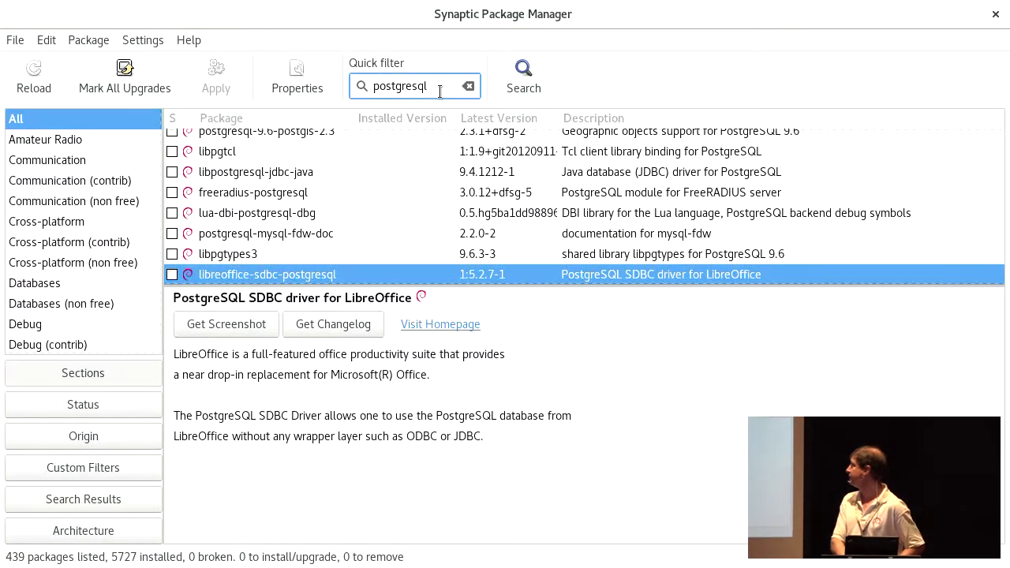
pyautogui.write('-c')
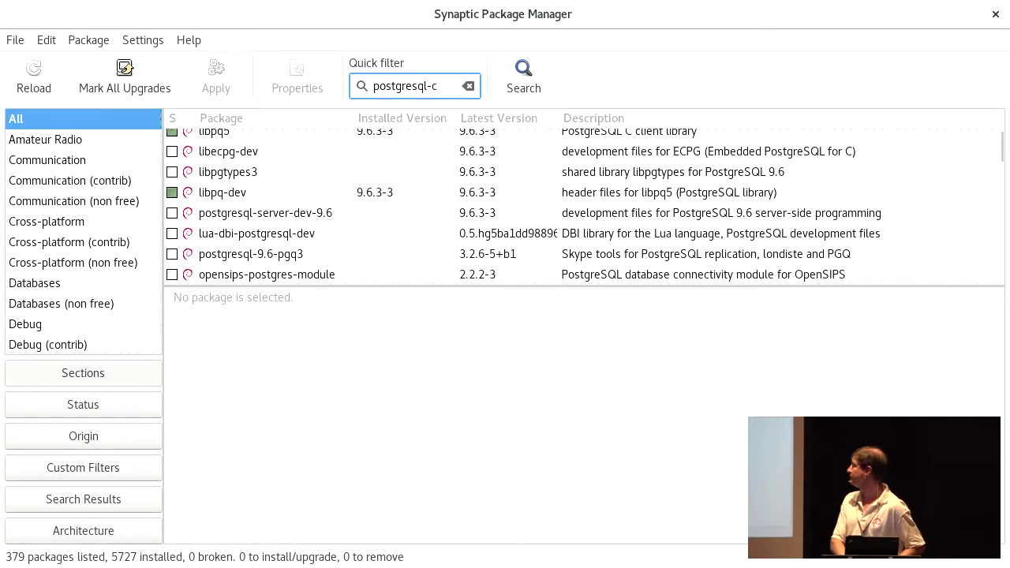
pyautogui.write('on')
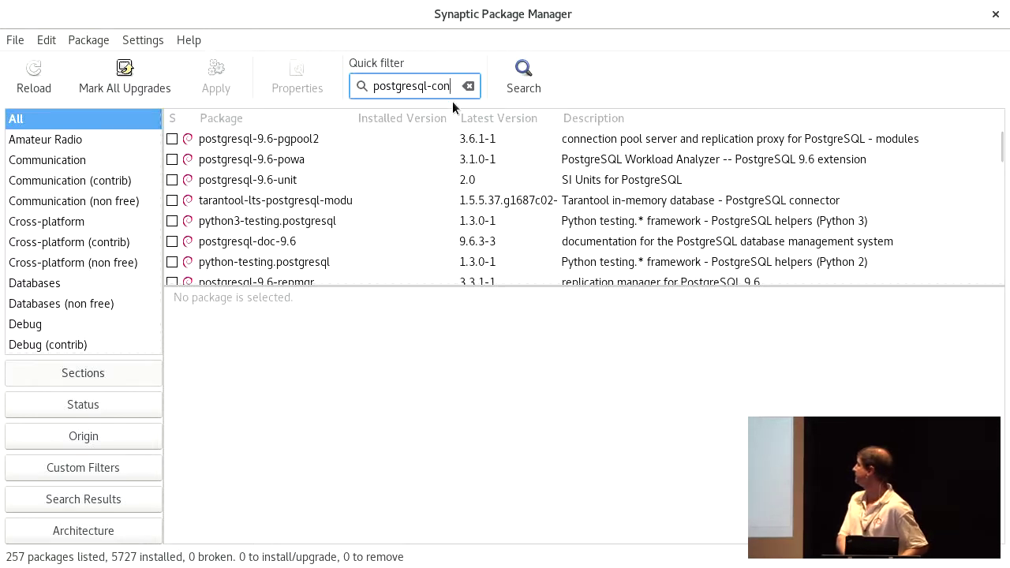
pyautogui.write('trib')
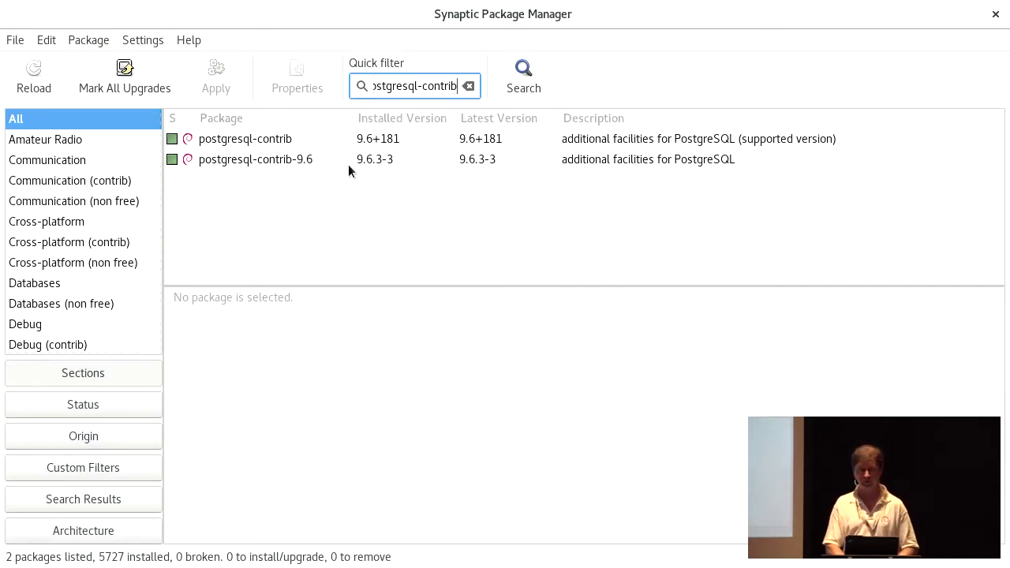
# Minimise Synaptic and log in to the pb_demo database in xTuple, continuing with the unsupported database server version
pyautogui.rightClick(218, 15)
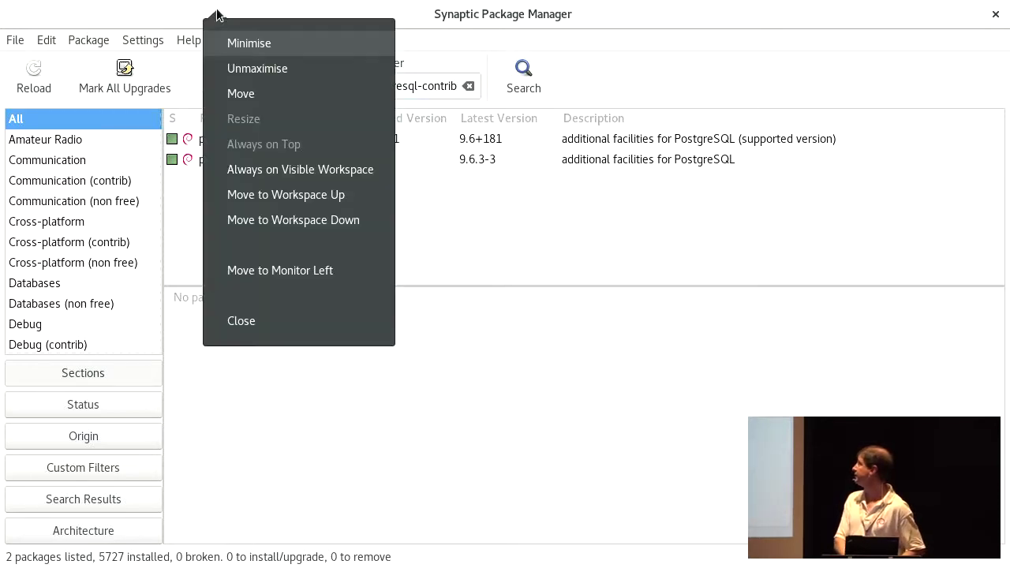
pyautogui.click(241, 45)
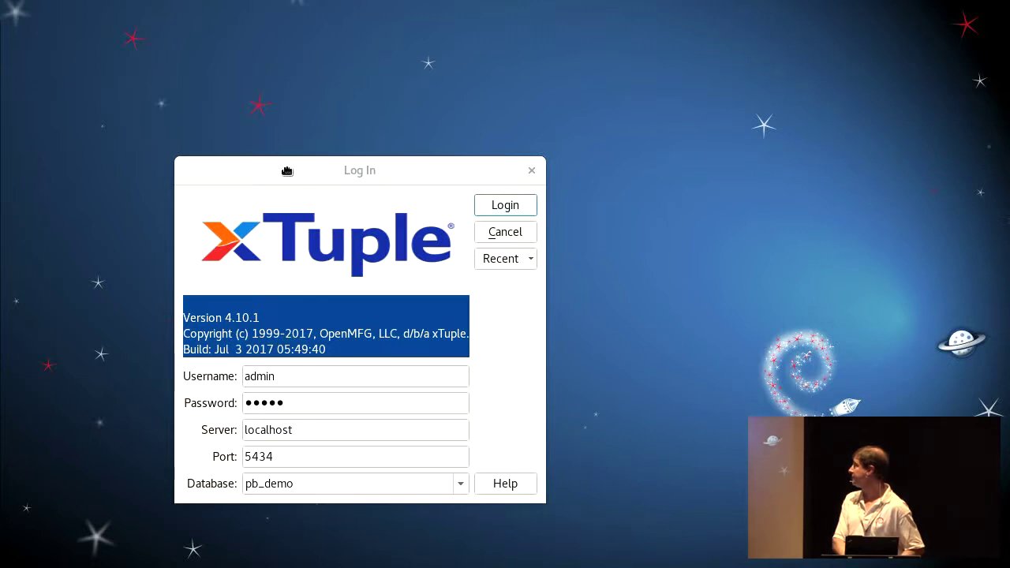
pyautogui.moveTo(287, 170); pyautogui.dragTo(457, 99)
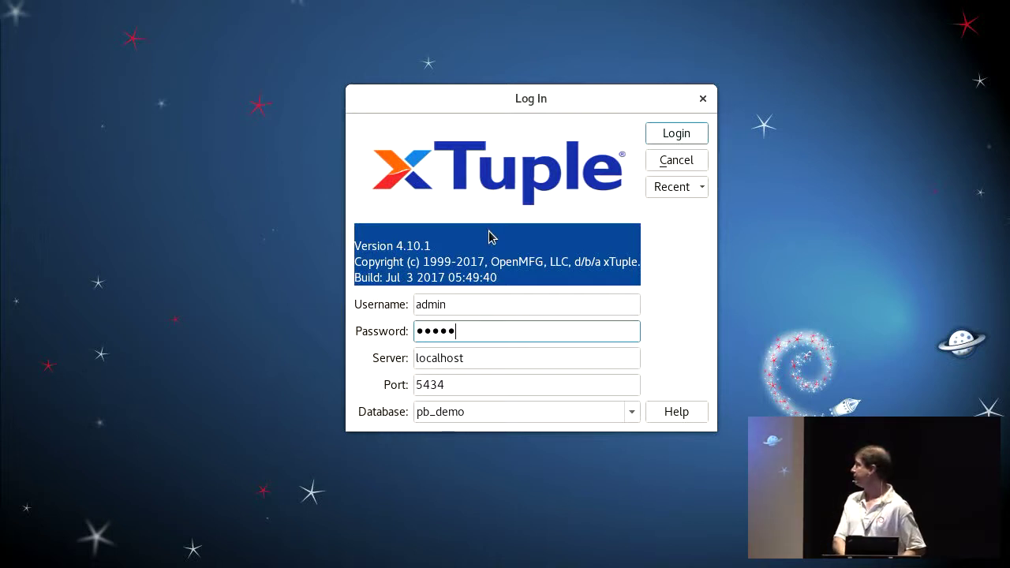
pyautogui.doubleClick(525, 412)
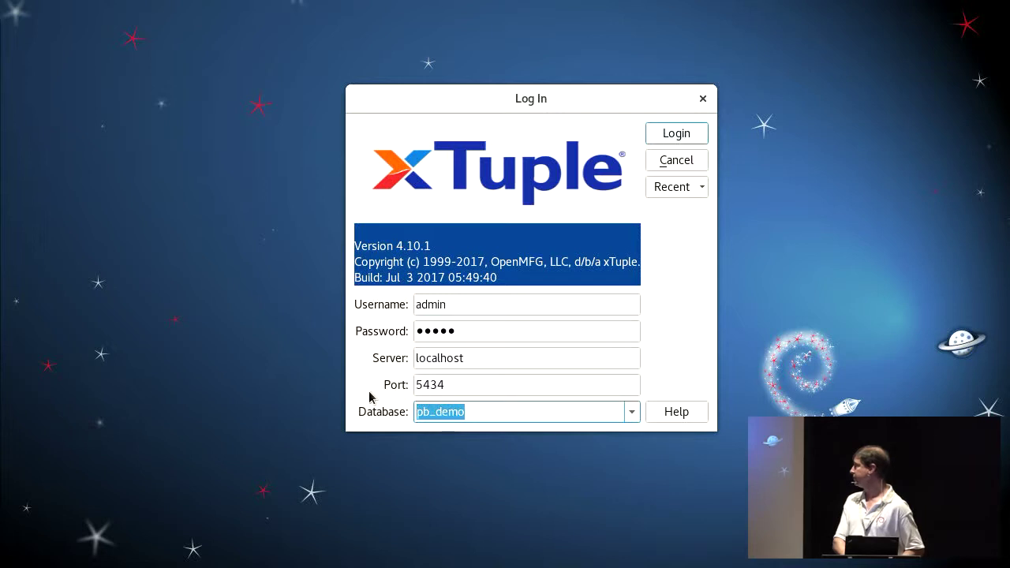
pyautogui.click(670, 133)
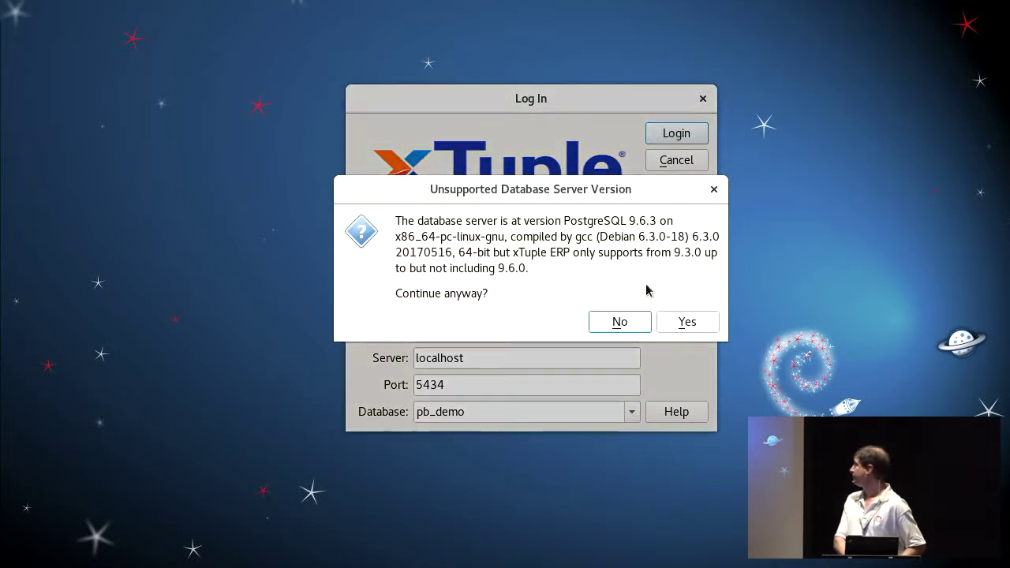
pyautogui.click(672, 329)
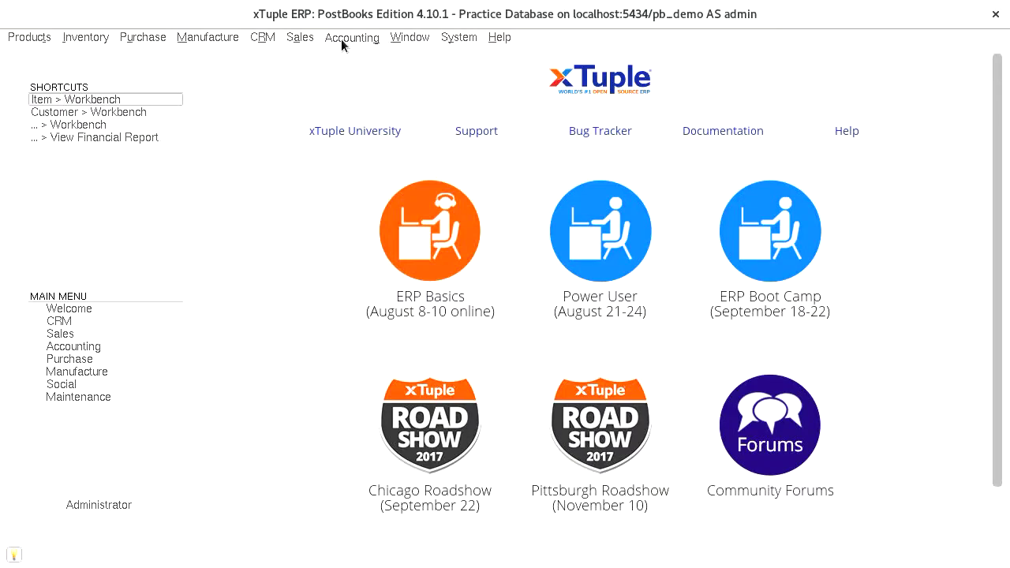
# Create a new miscellaneous voucher in Accounts Payable and reposition its window
pyautogui.click(341, 40)
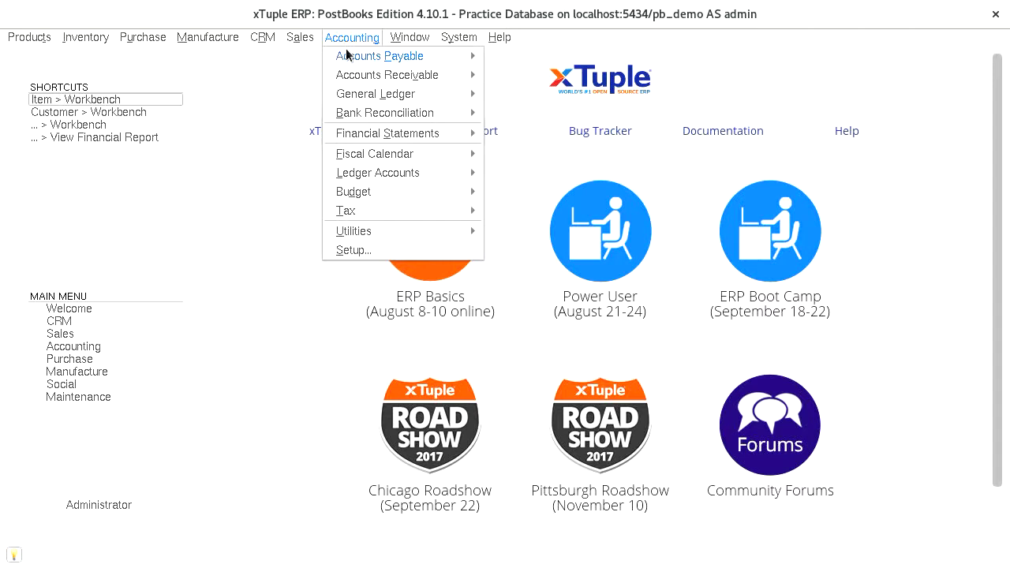
pyautogui.moveTo(349, 58)
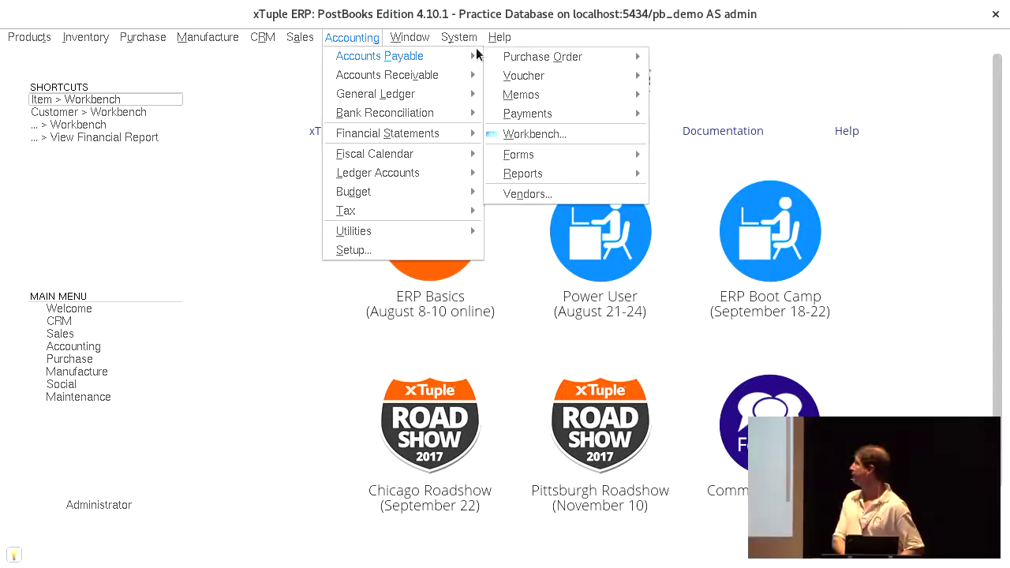
pyautogui.moveTo(526, 79)
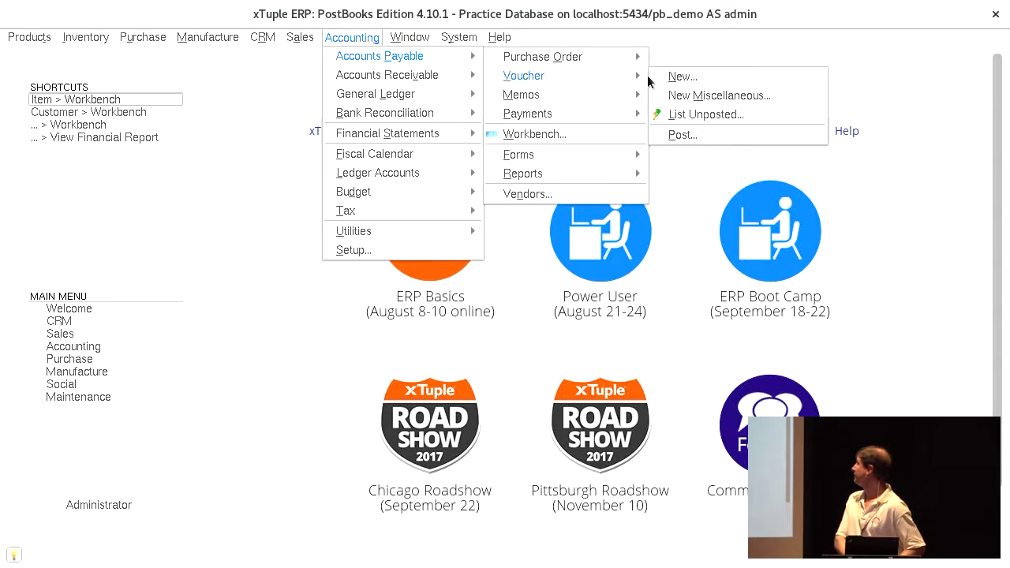
pyautogui.click(707, 96)
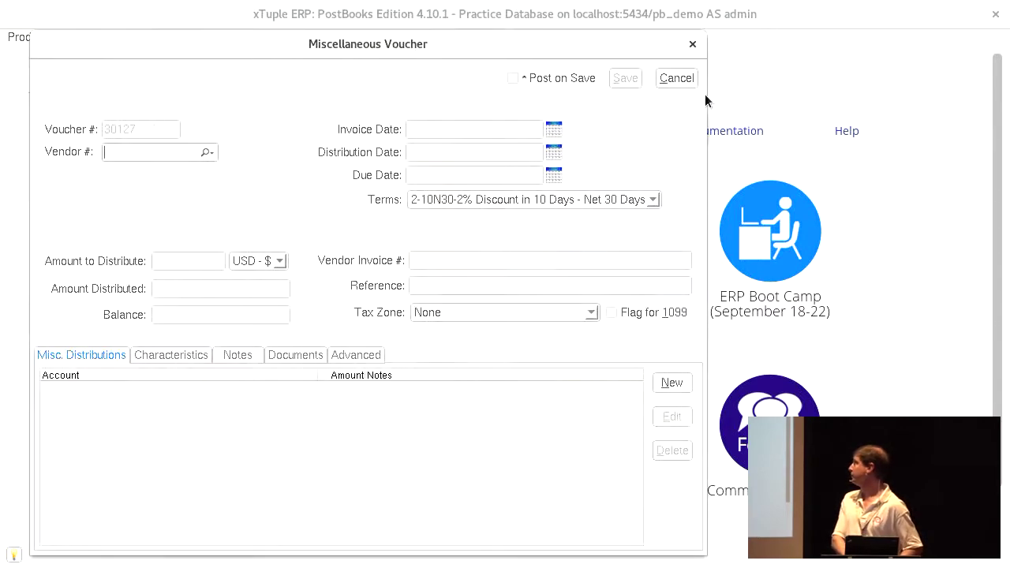
pyautogui.moveTo(449, 55); pyautogui.dragTo(495, 37)
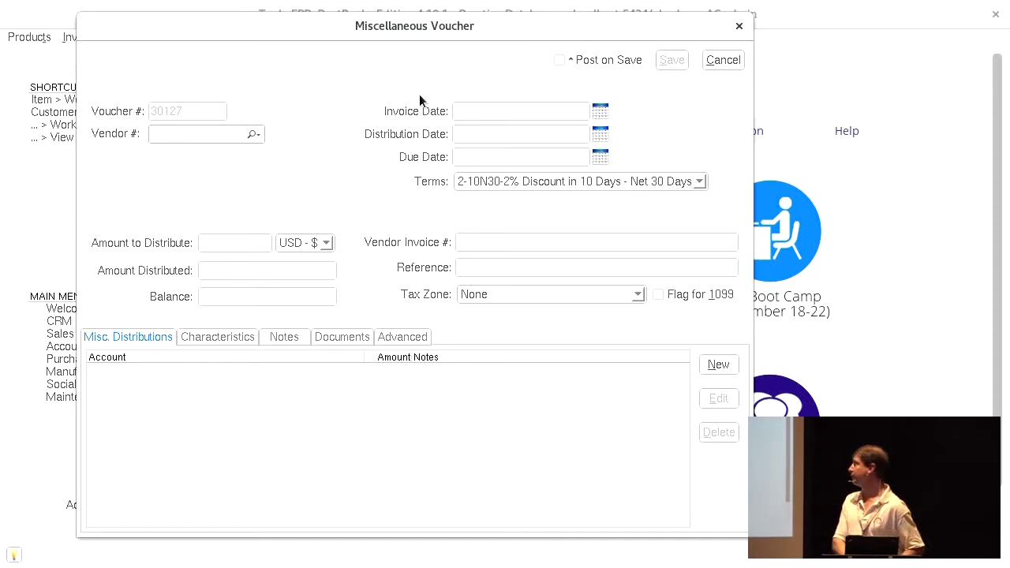
# Set the voucher's vendor to TPARTS (Toy Parts Inc.) and its invoice date to 8/5/17
pyautogui.write('t')
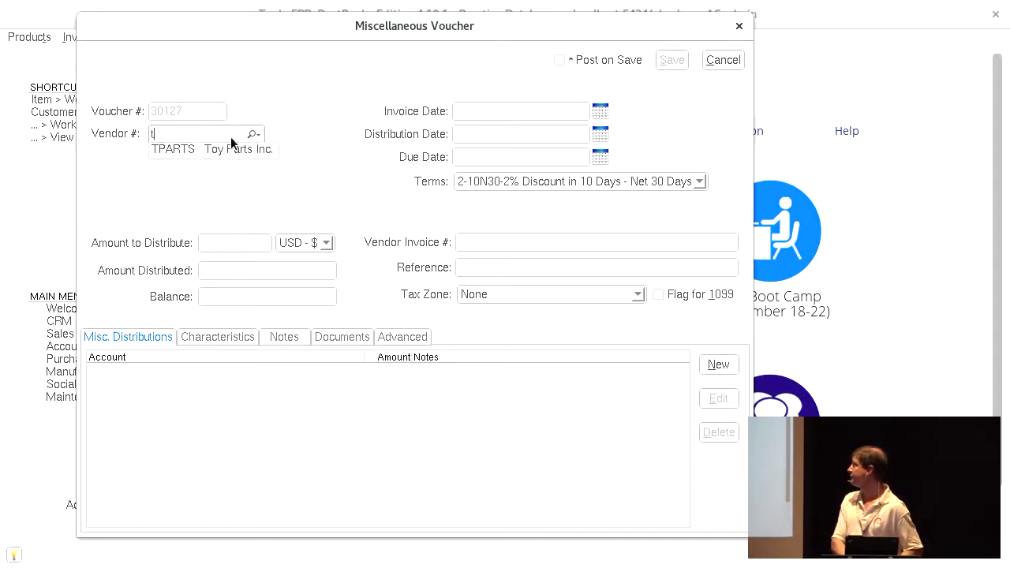
pyautogui.click(232, 147)
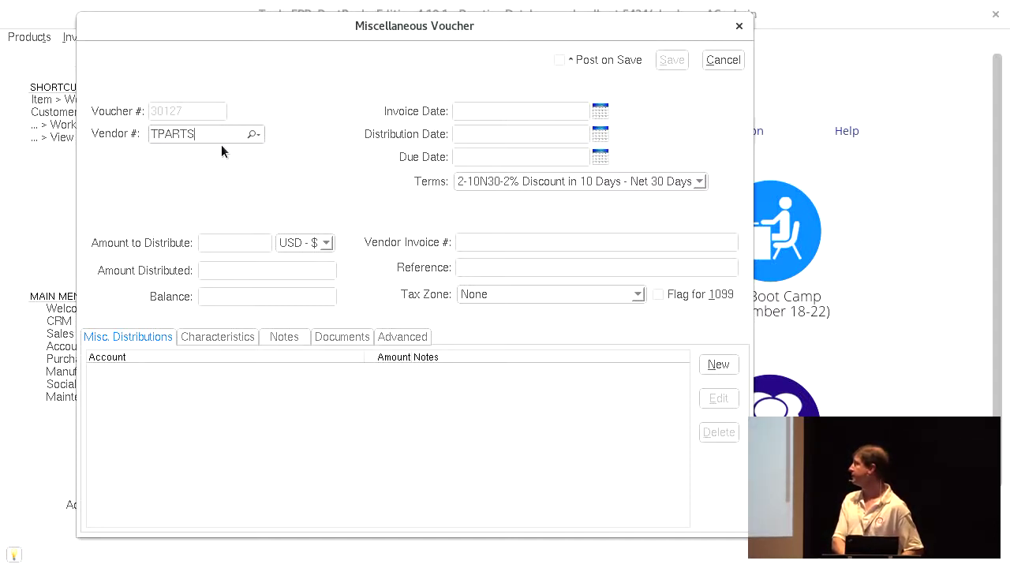
pyautogui.click(604, 112)
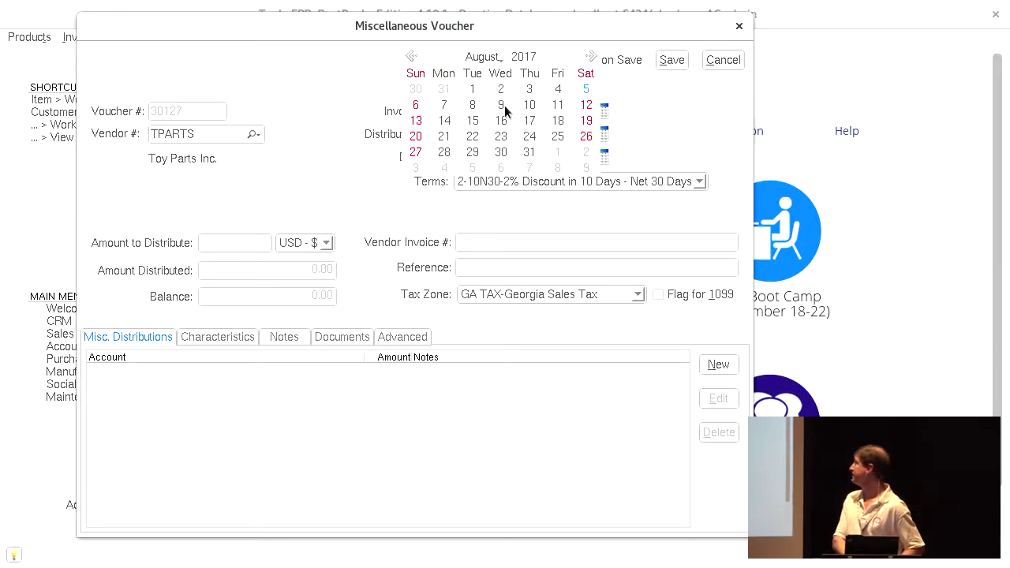
pyautogui.click(582, 90)
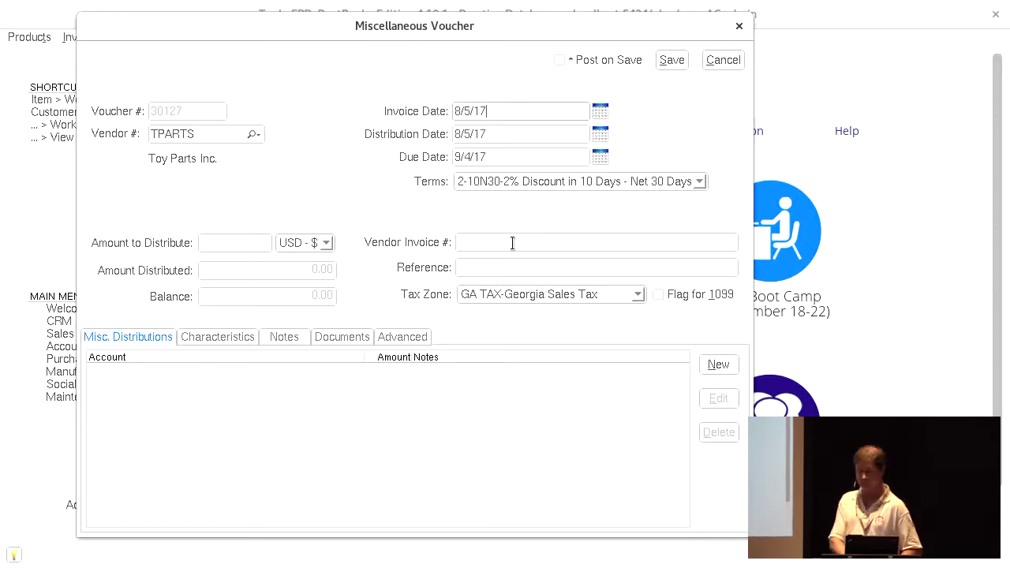
pyautogui.press('super')
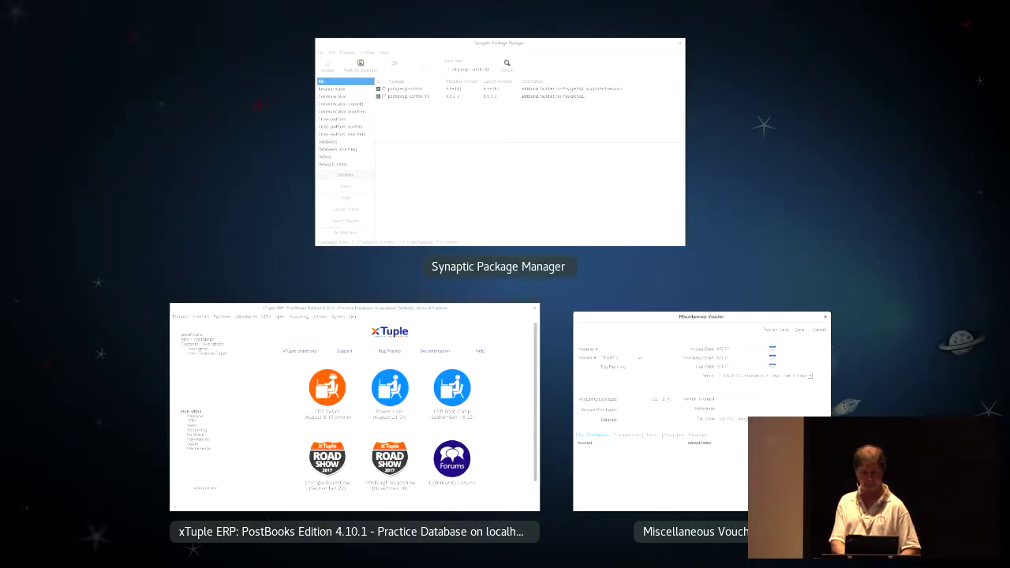
pyautogui.press('super')
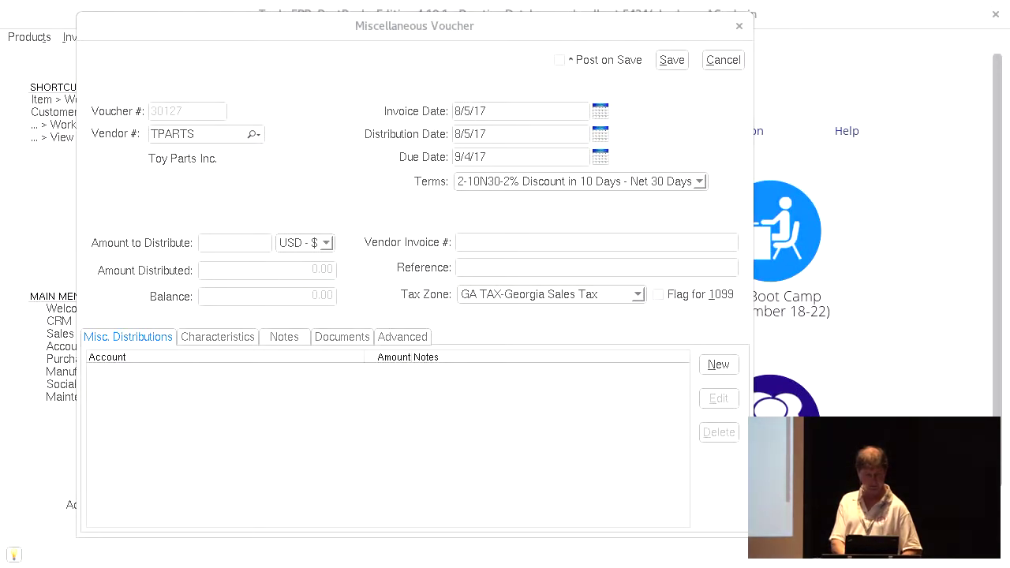
pyautogui.press('super')
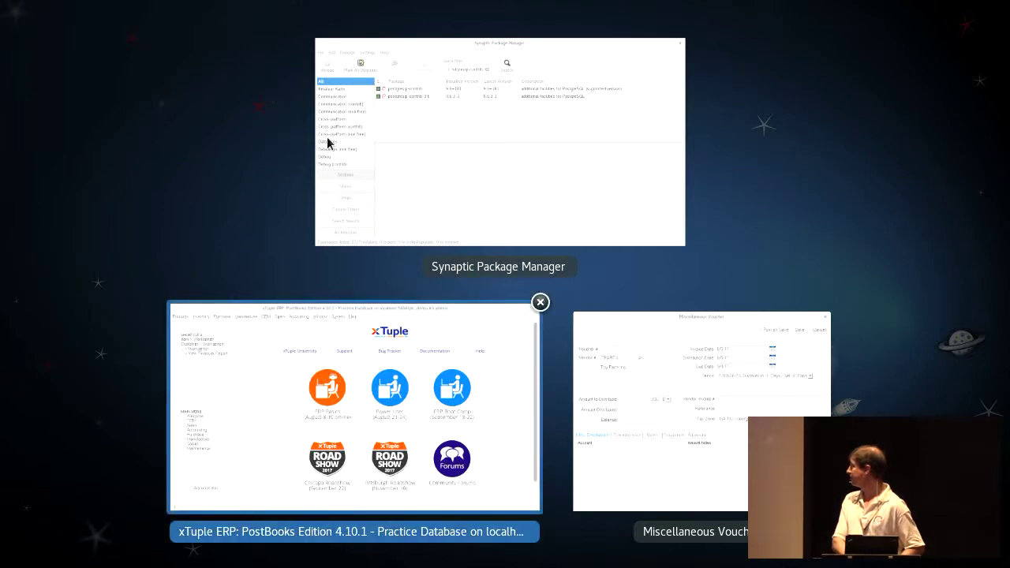
pyautogui.click(664, 422)
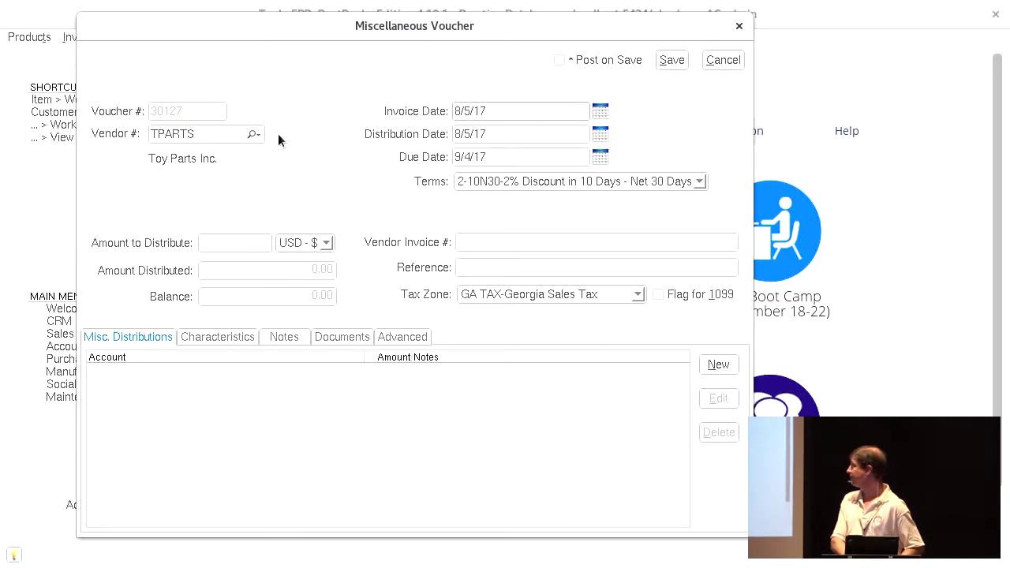
# Enter vendor invoice number 73776 and an amount to distribute of 100 USD on the voucher, keeping the currency unchanged after browsing the alternatives
pyautogui.click(558, 244)
pyautogui.write('73776')
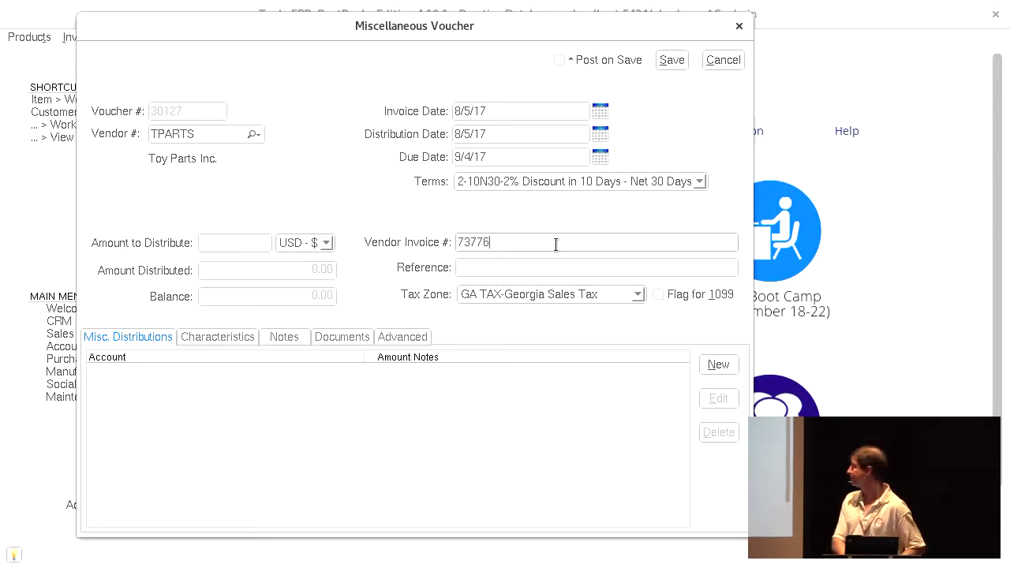
pyautogui.click(246, 243)
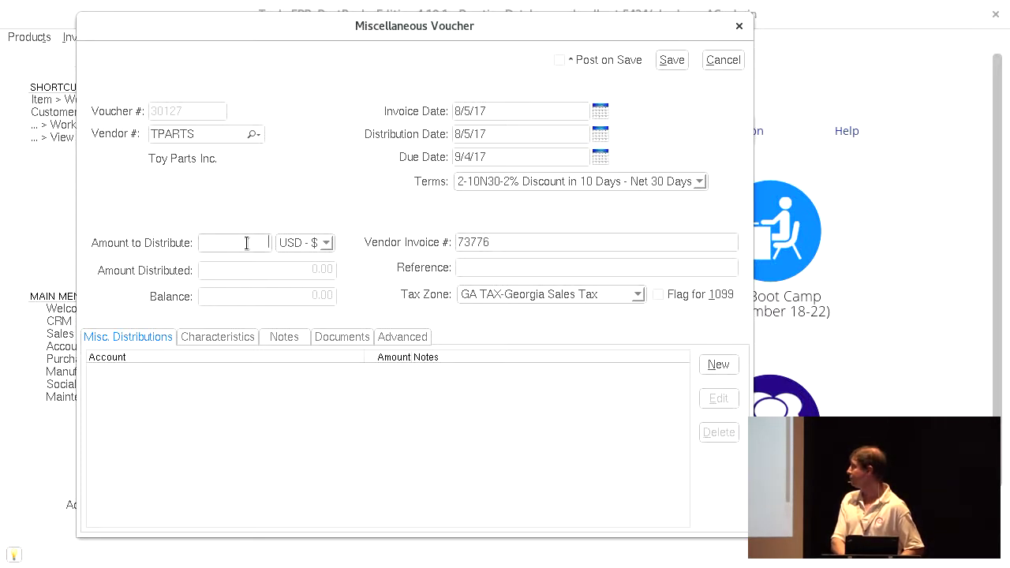
pyautogui.write('100')
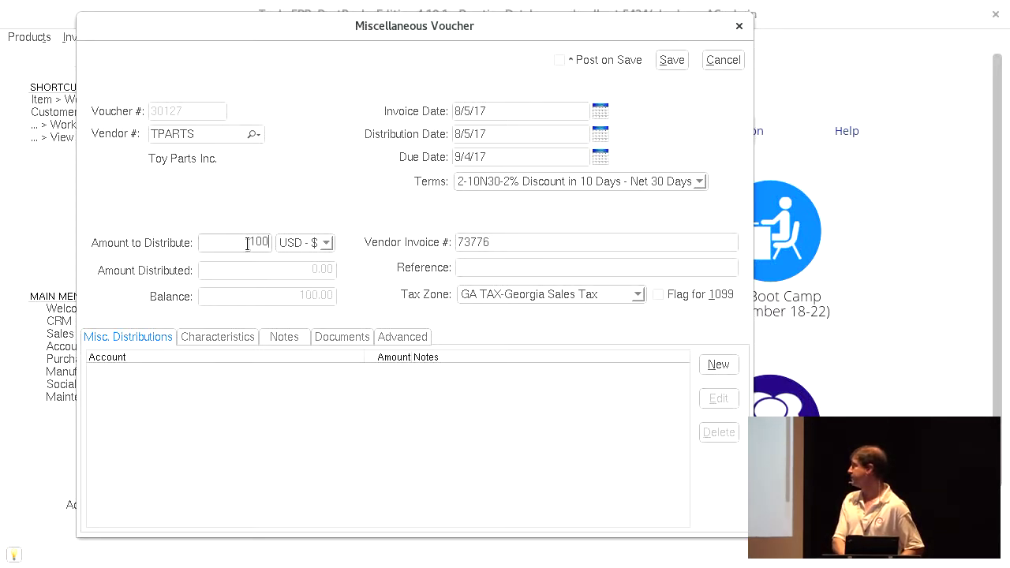
pyautogui.click(322, 244)
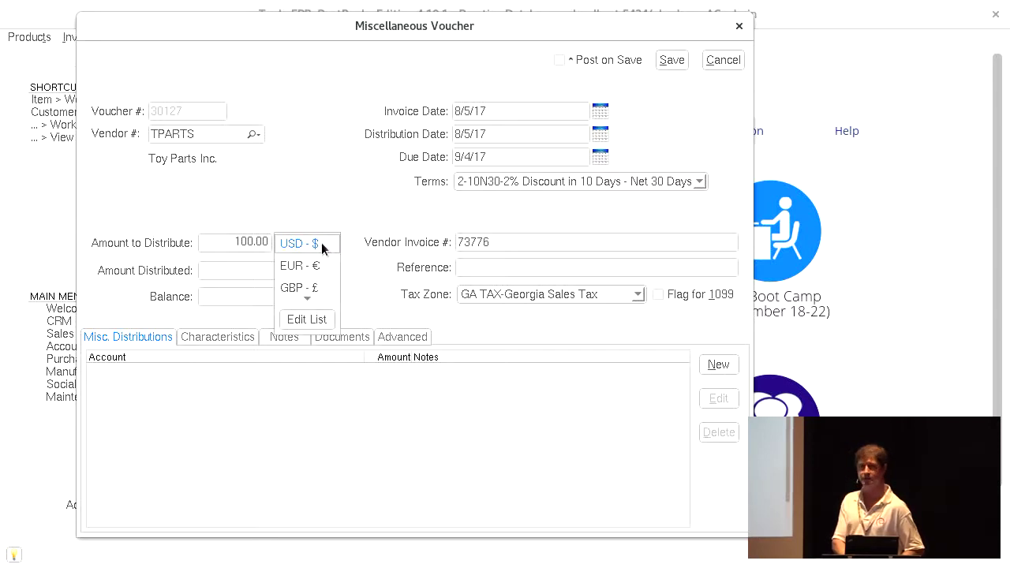
pyautogui.scroll(-1, 323, 264)
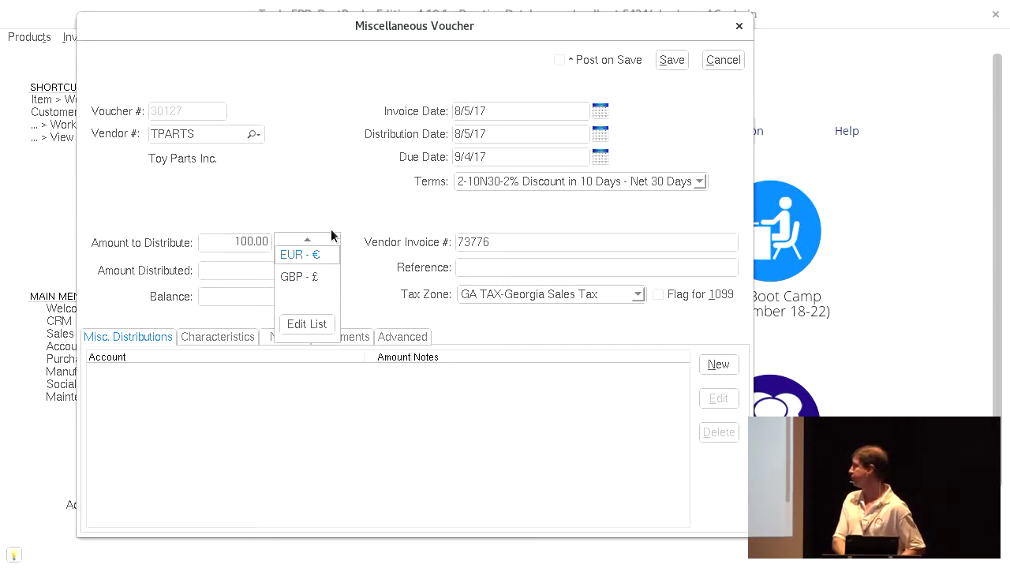
pyautogui.click(327, 218)
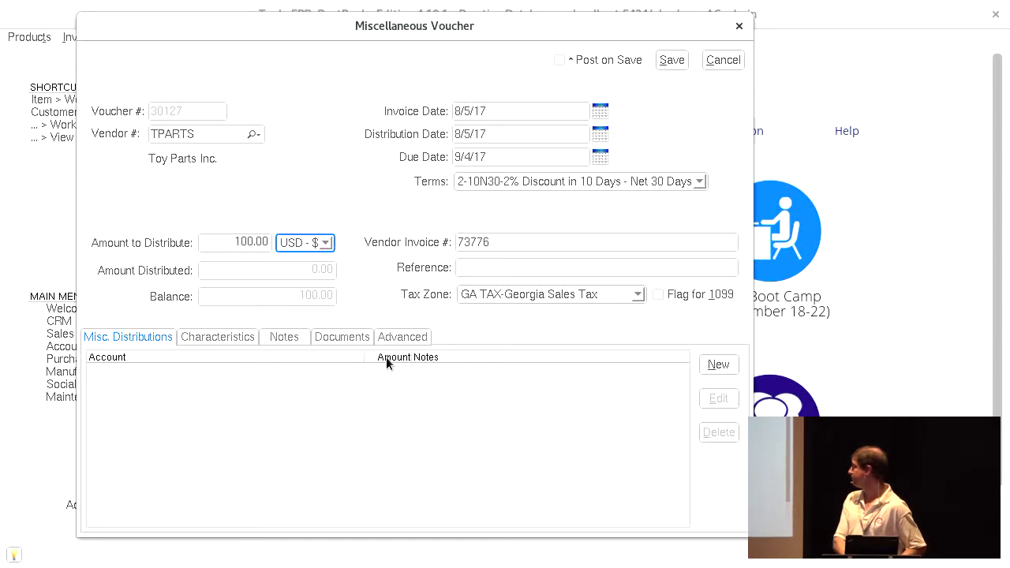
# Add a distribution of 100.00 to the Professional Services expense account, chosen from the chart of accounts, and select its line in the voucher
pyautogui.click(727, 365)
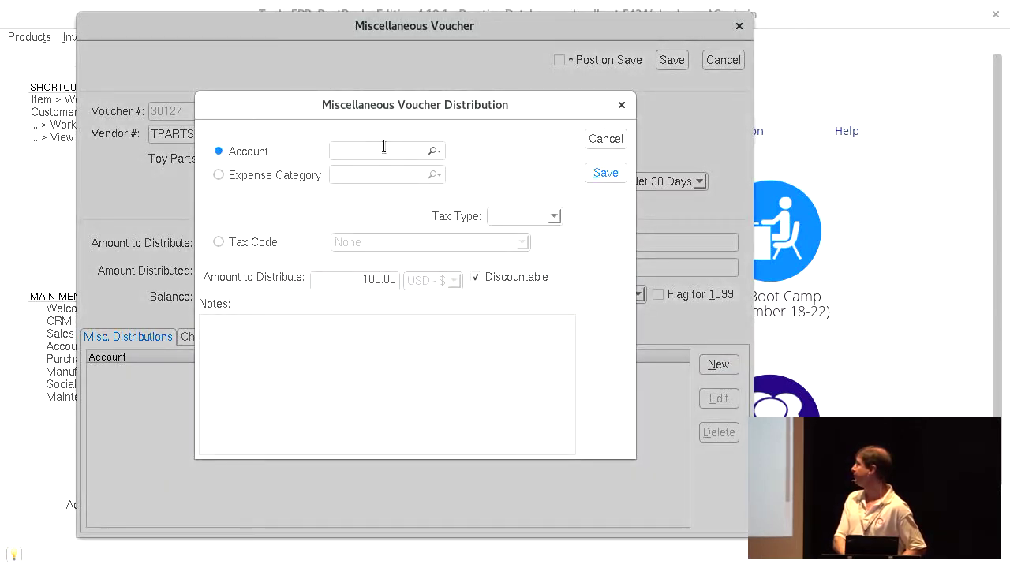
pyautogui.click(432, 152)
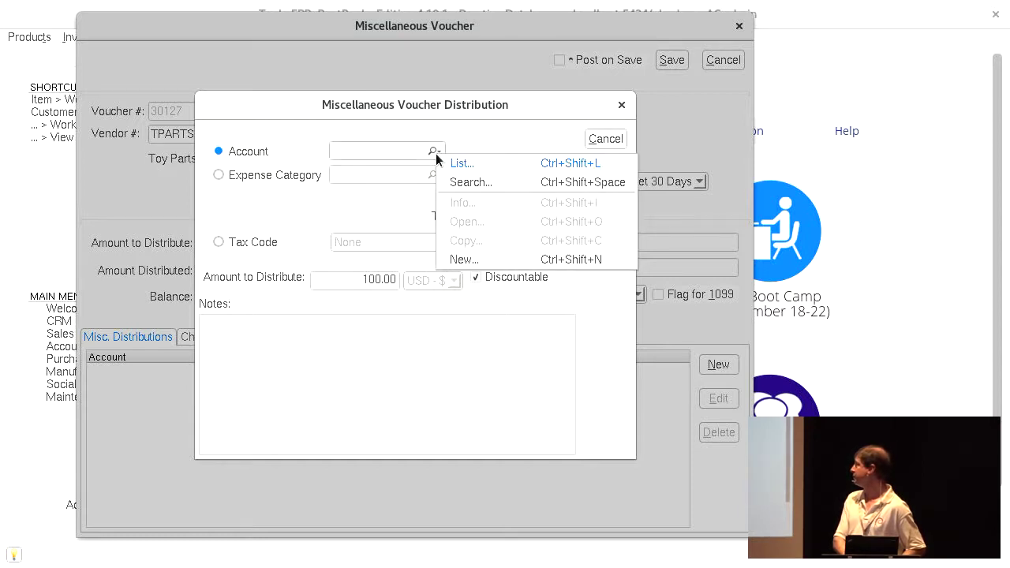
pyautogui.click(450, 161)
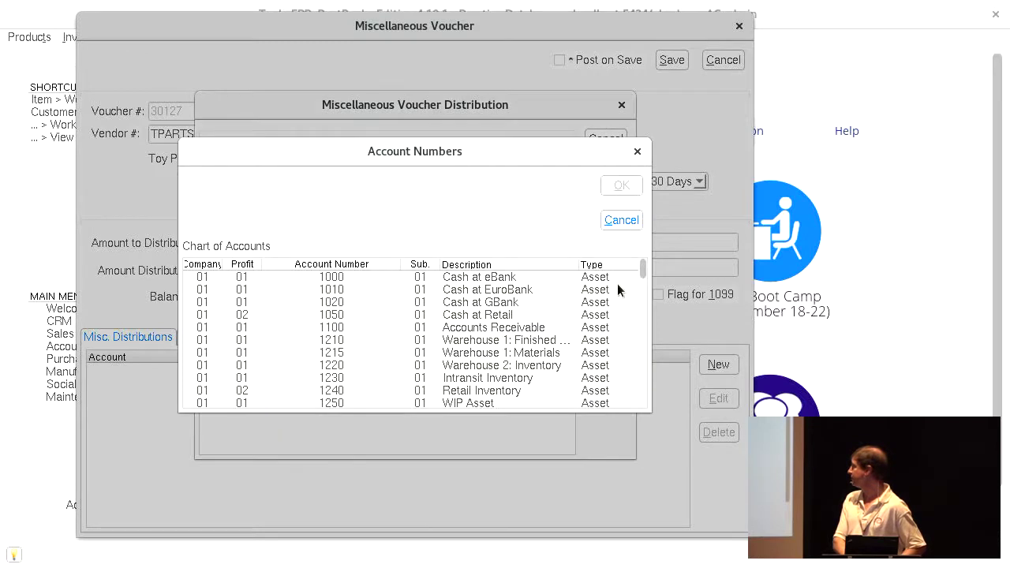
pyautogui.moveTo(640, 262); pyautogui.dragTo(636, 376)
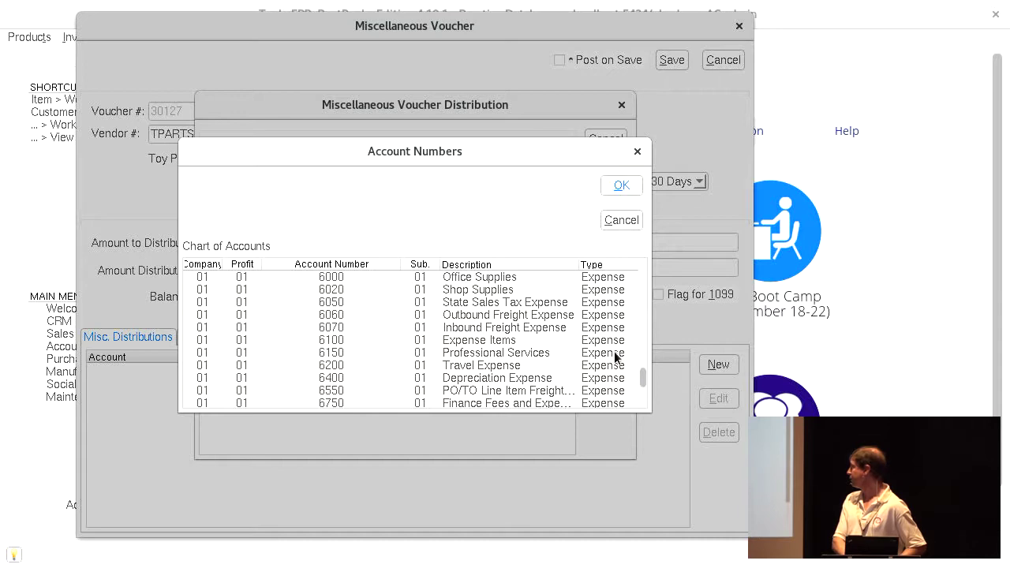
pyautogui.doubleClick(614, 355)
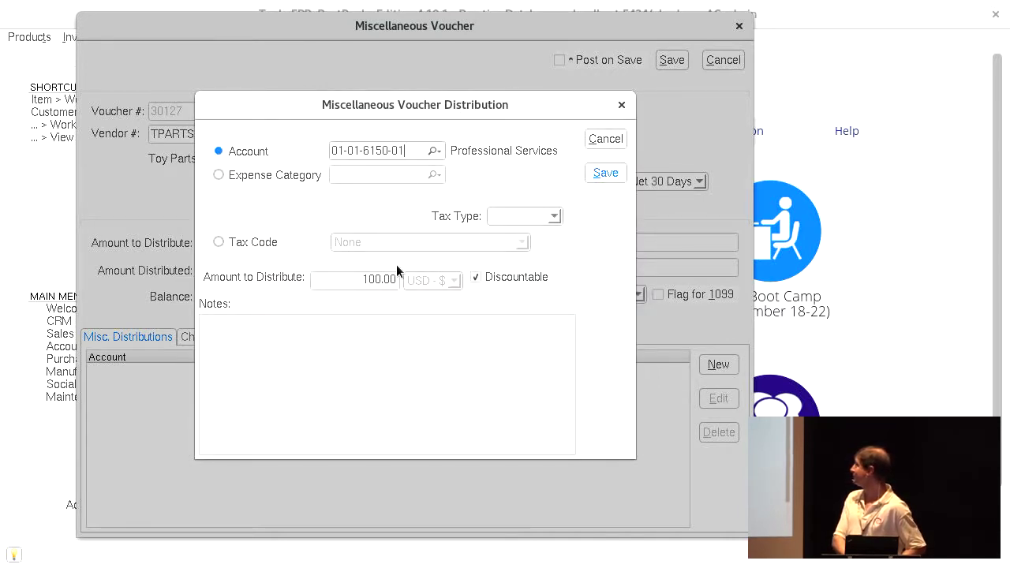
pyautogui.click(602, 172)
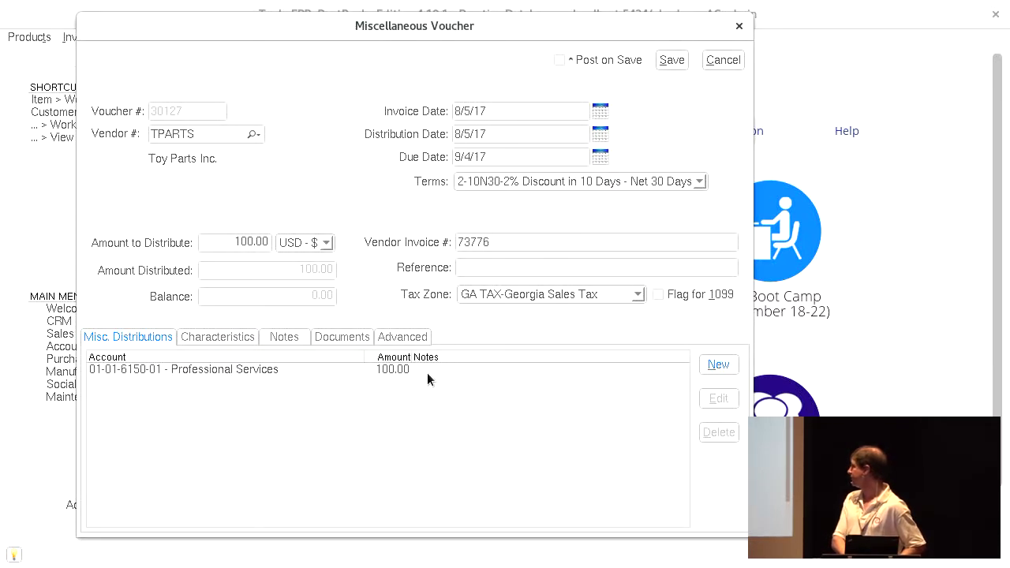
pyautogui.click(416, 373)
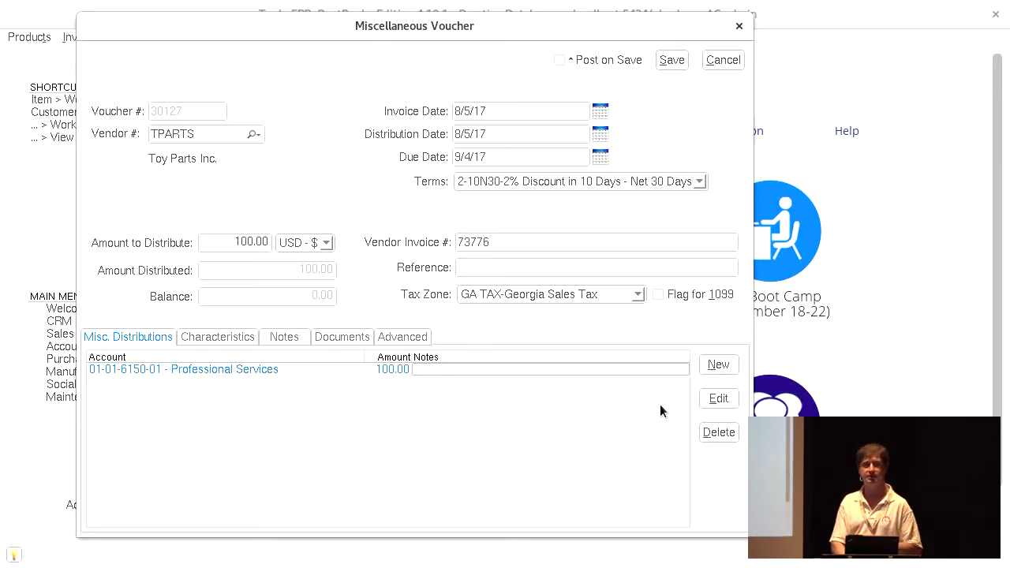
pyautogui.click(705, 365)
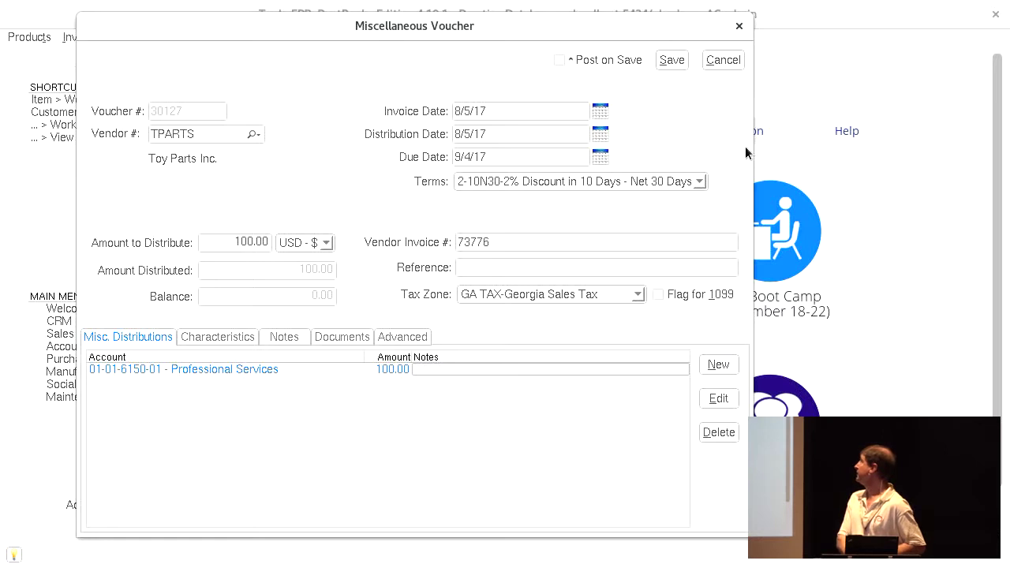
# Try to save the voucher, decline reusing the invoice number, and change the vendor invoice number to 73779
pyautogui.click(671, 60)
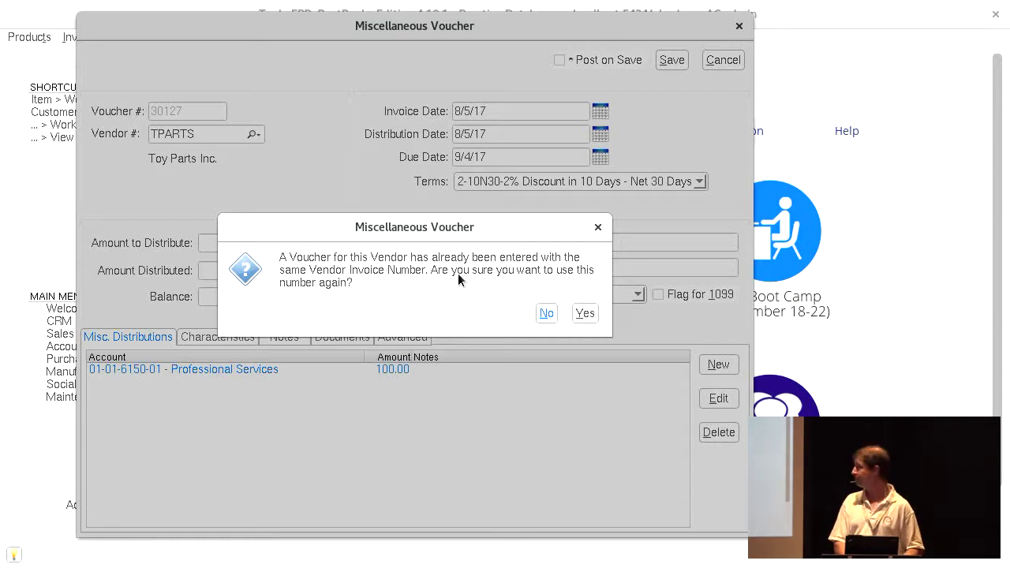
pyautogui.press('Return')
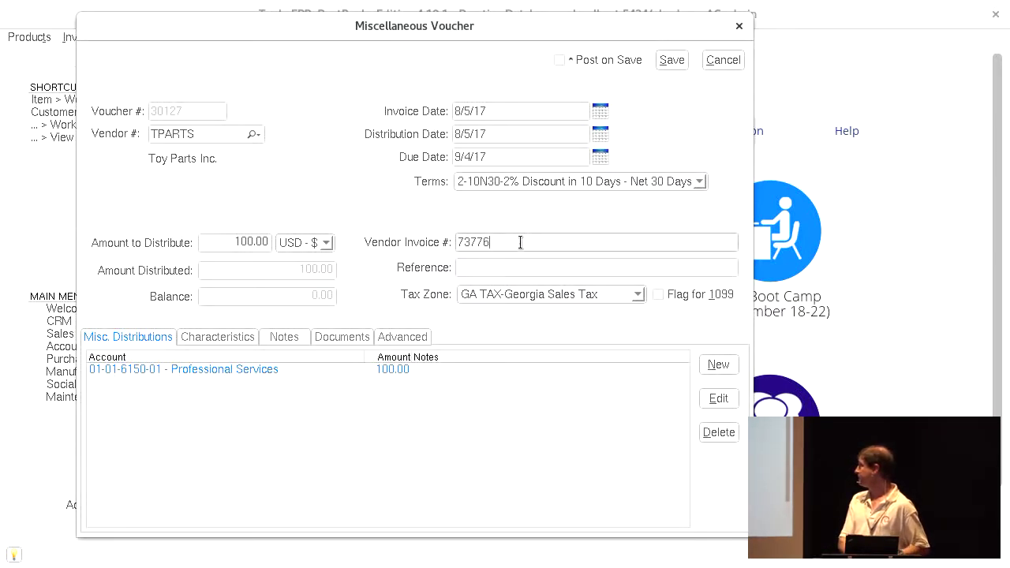
pyautogui.moveTo(458, 242); pyautogui.dragTo(497, 242)
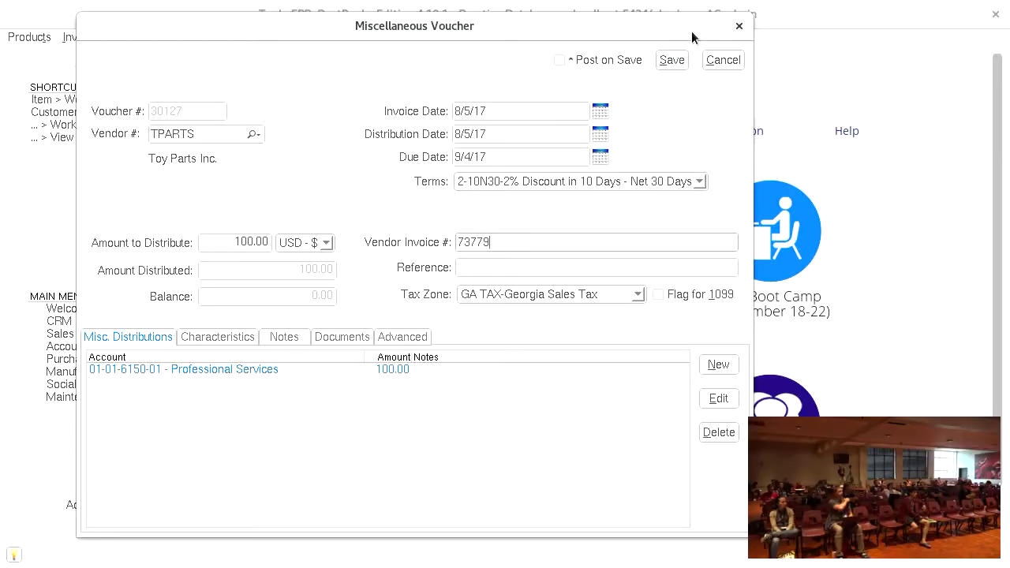
# Save the voucher with Post on Save enabled and close the blank follow-up voucher
pyautogui.click(634, 62)
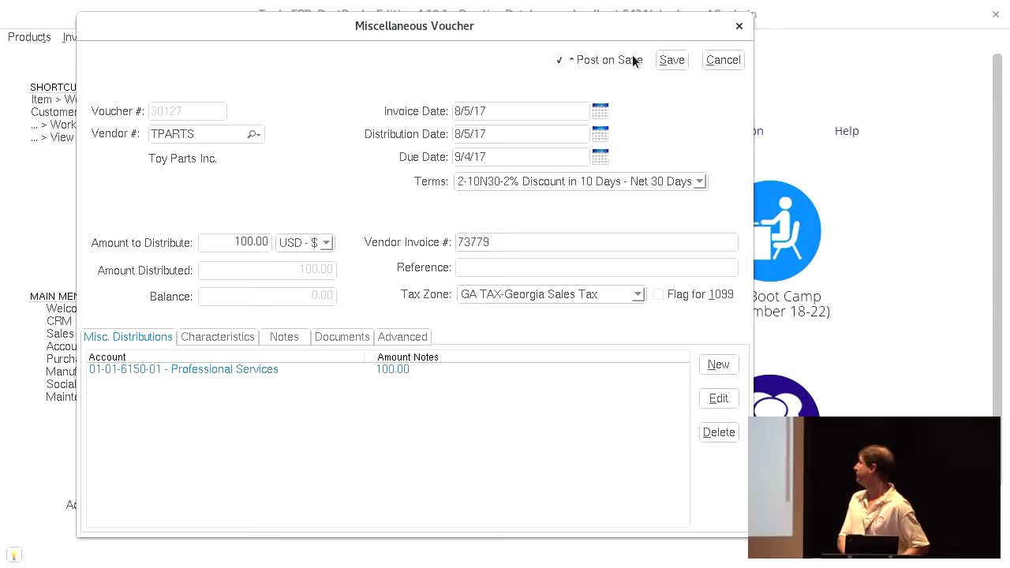
pyautogui.click(674, 60)
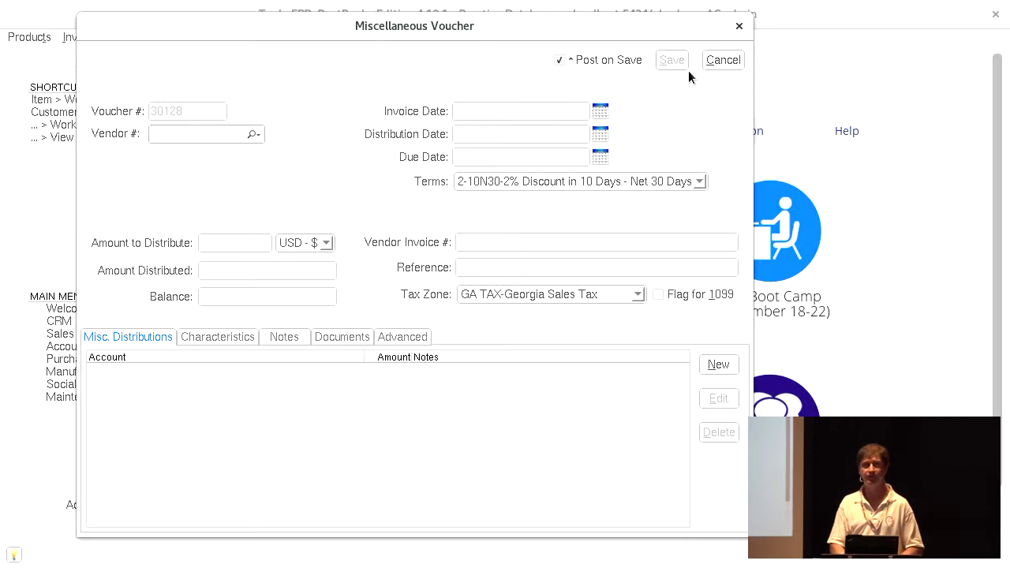
pyautogui.click(738, 26)
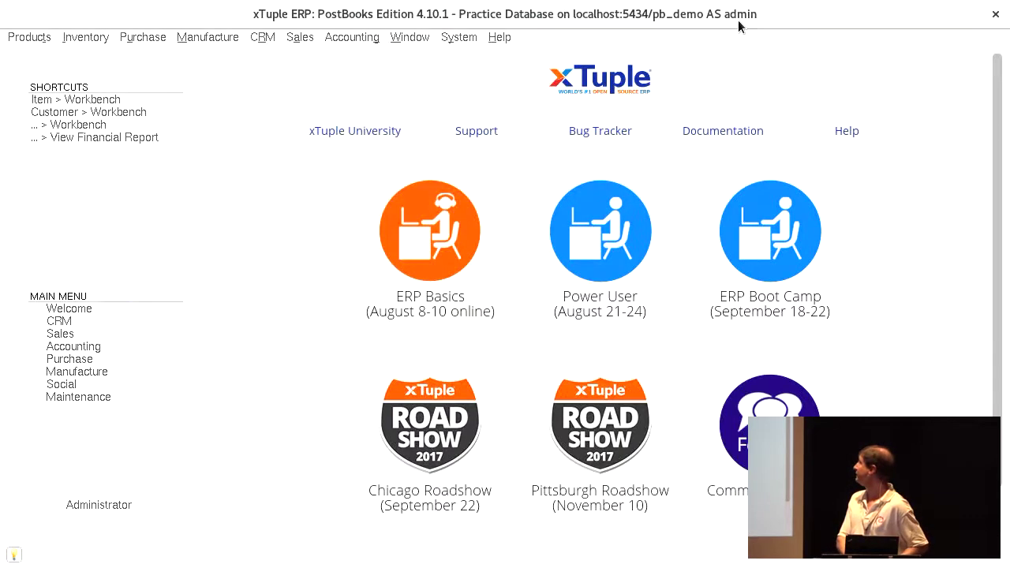
# Open the General Ledger Transactions report and reposition its window in view
pyautogui.click(377, 36)
pyautogui.moveTo(395, 98)
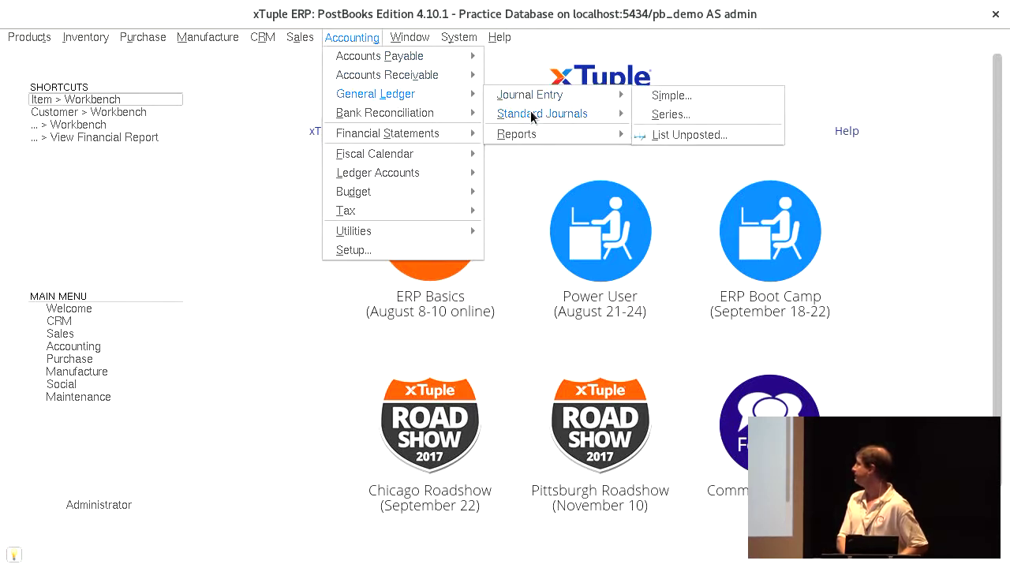
pyautogui.moveTo(534, 117)
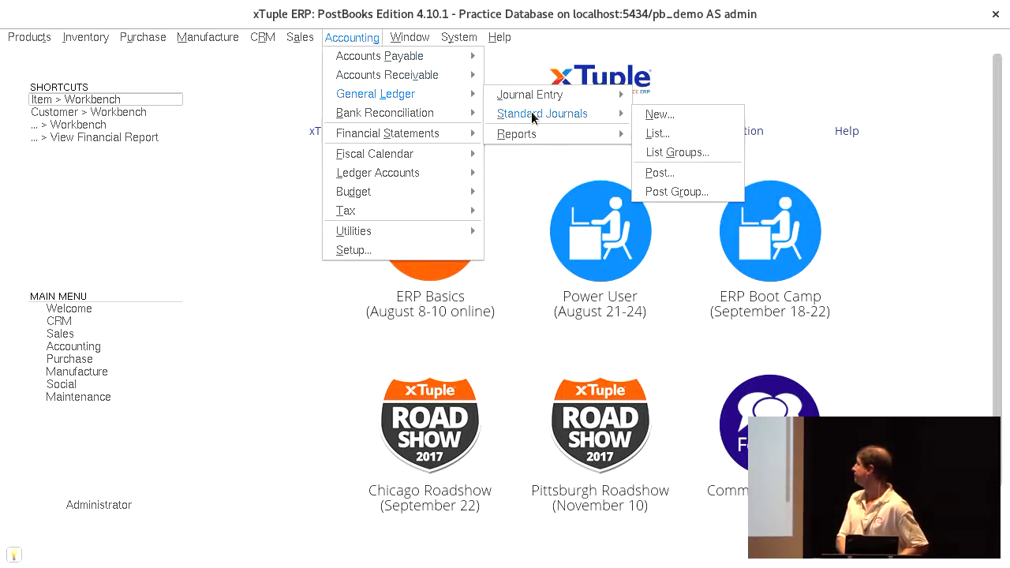
pyautogui.moveTo(537, 136)
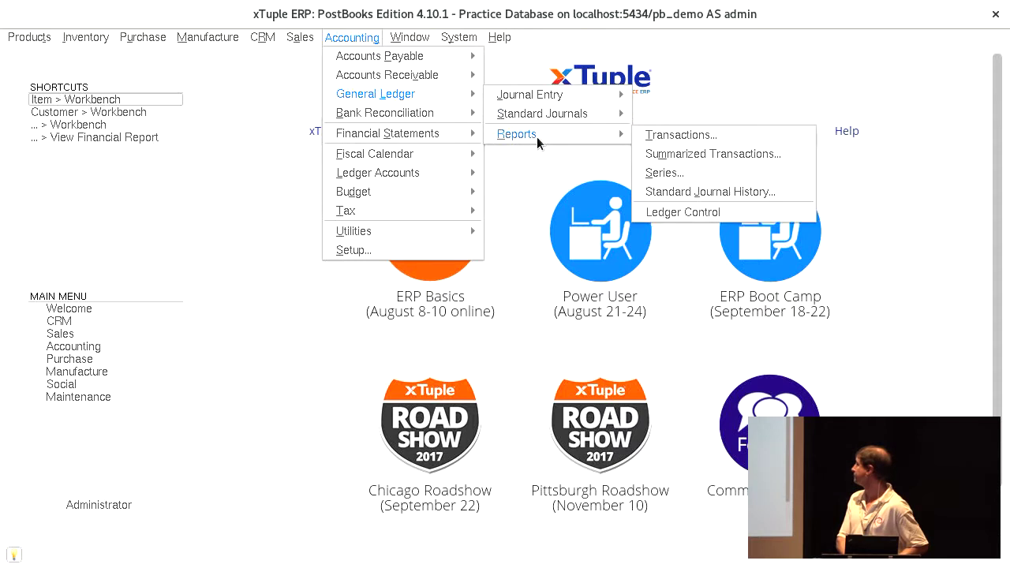
pyautogui.click(657, 134)
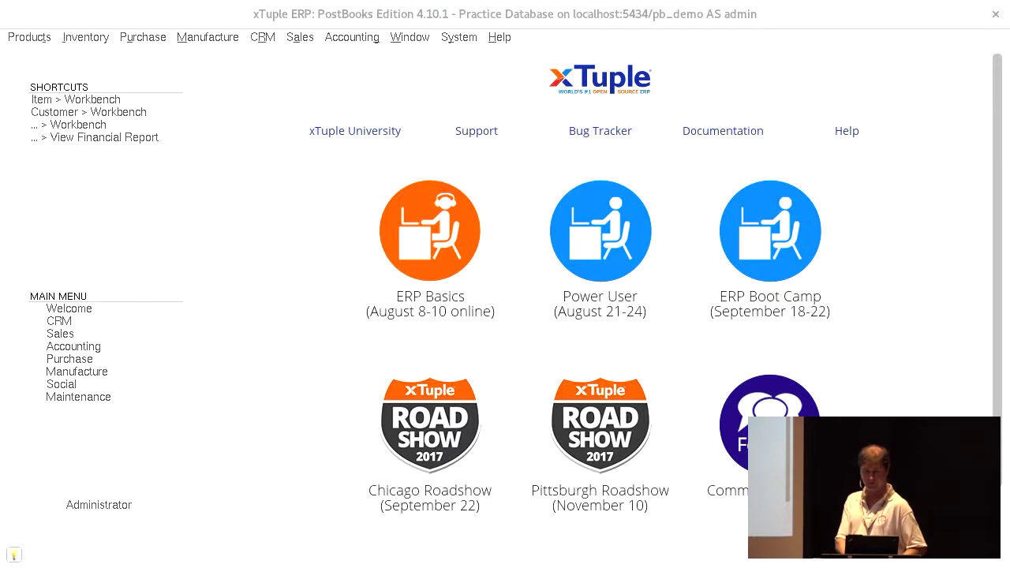
pyautogui.moveTo(40, 183); pyautogui.dragTo(549, 105)
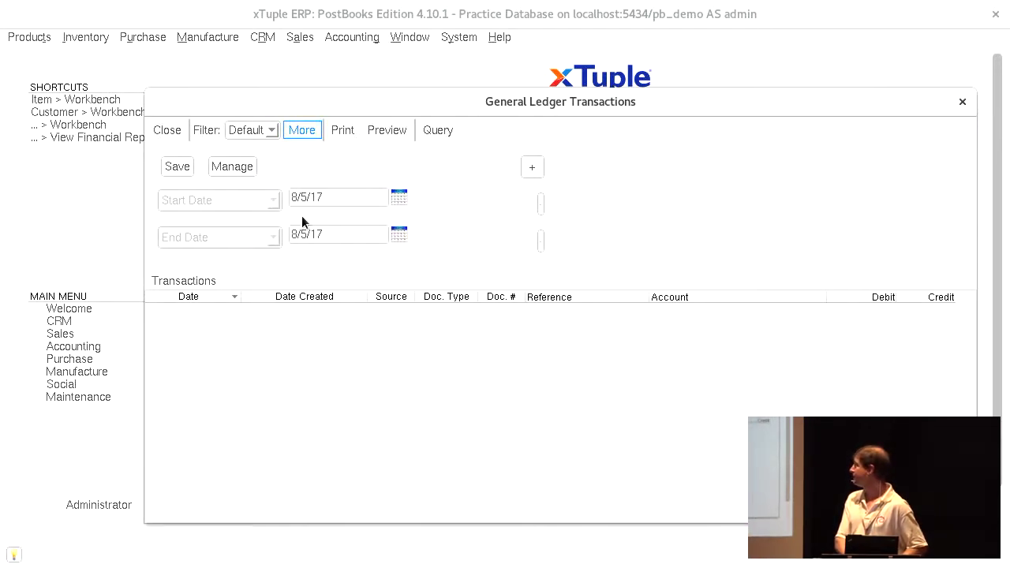
# Set the report's start date to 8/1/17 and end date to 8/31/17, and query the general ledger transactions
pyautogui.click(318, 197)
pyautogui.press('Left')
pyautogui.press('Left')
pyautogui.press('Left')
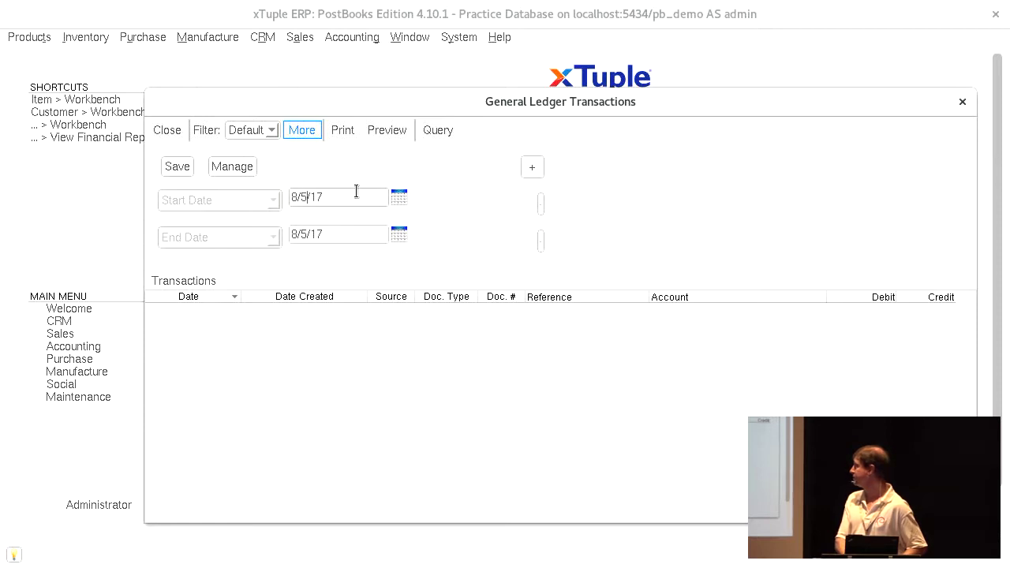
pyautogui.press('BackSpace')
pyautogui.write('1')
pyautogui.click(308, 234)
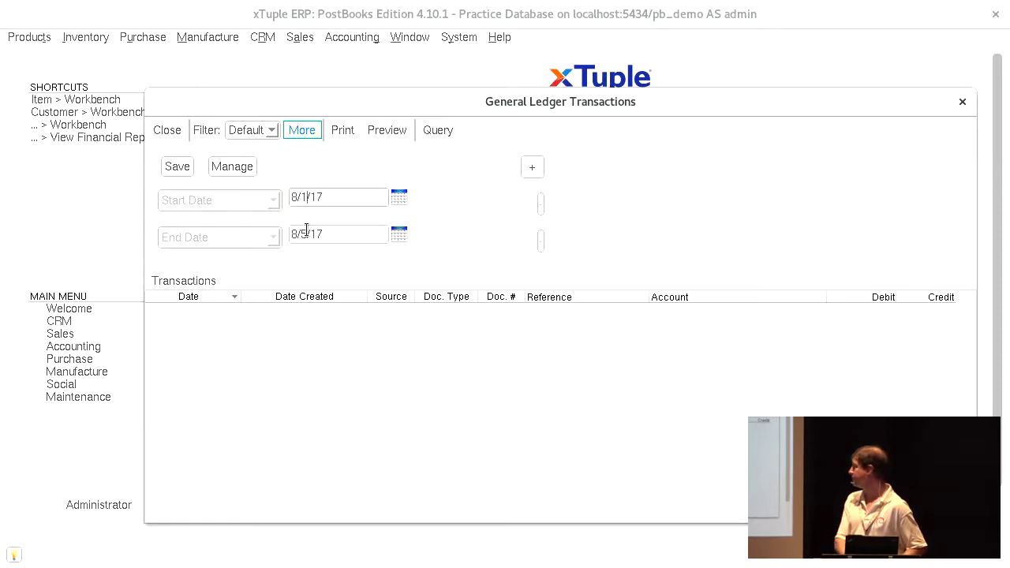
pyautogui.press('BackSpace')
pyautogui.write('31')
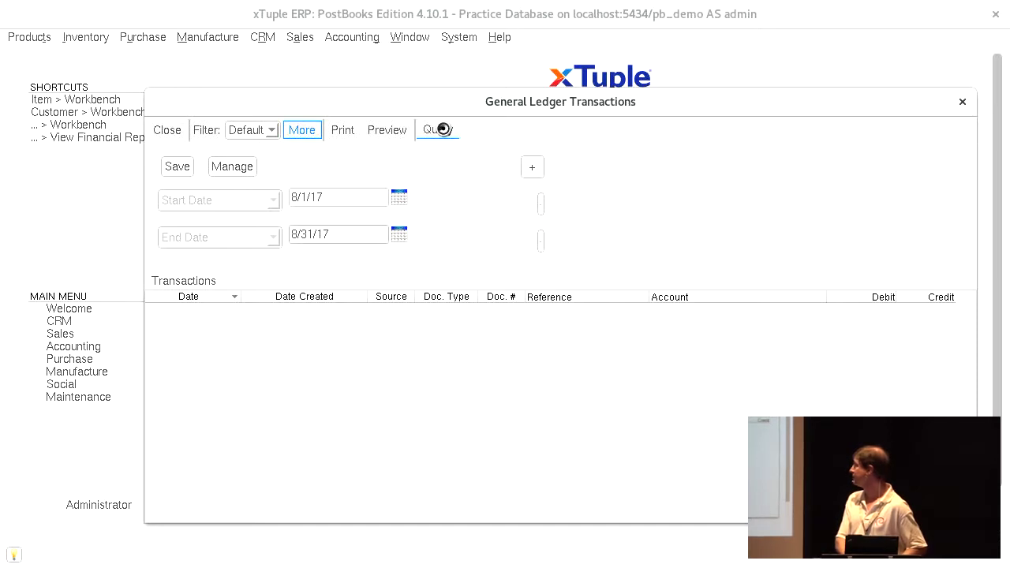
# Examine the debit and credit entries posted for the Toy Parts Inc. voucher and close the transactions report
pyautogui.click(589, 314)
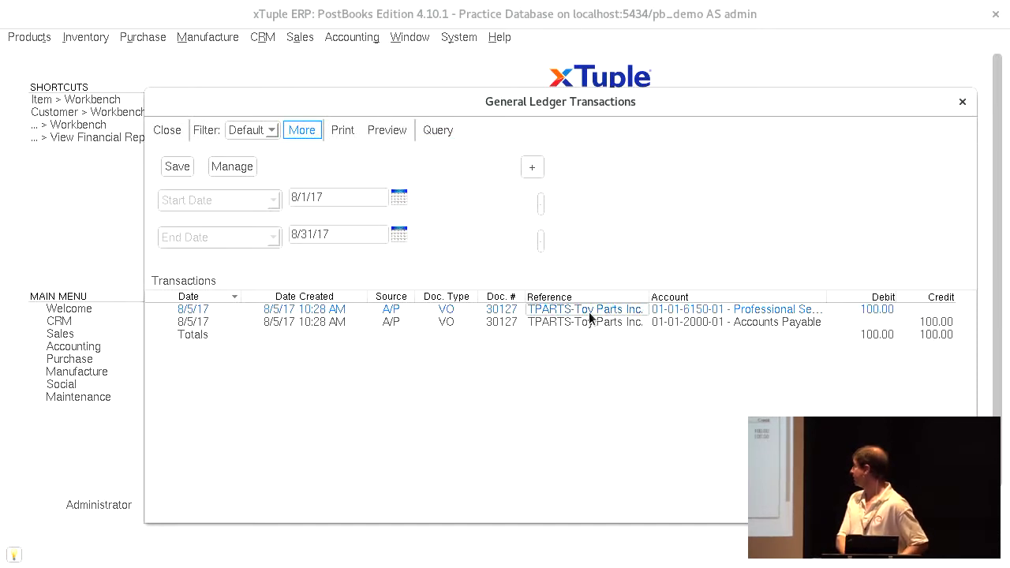
pyautogui.click(938, 322)
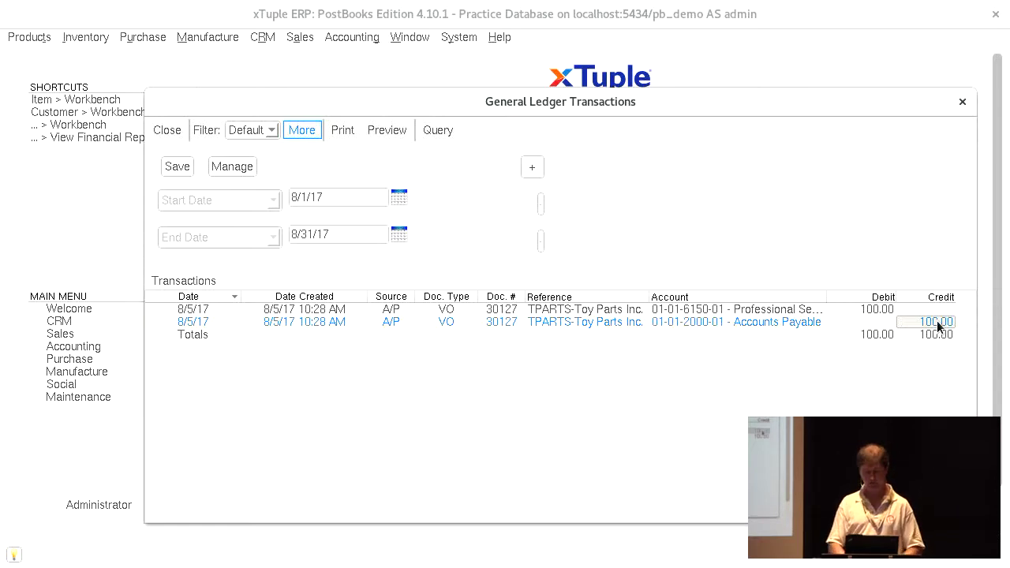
pyautogui.click(1001, 149)
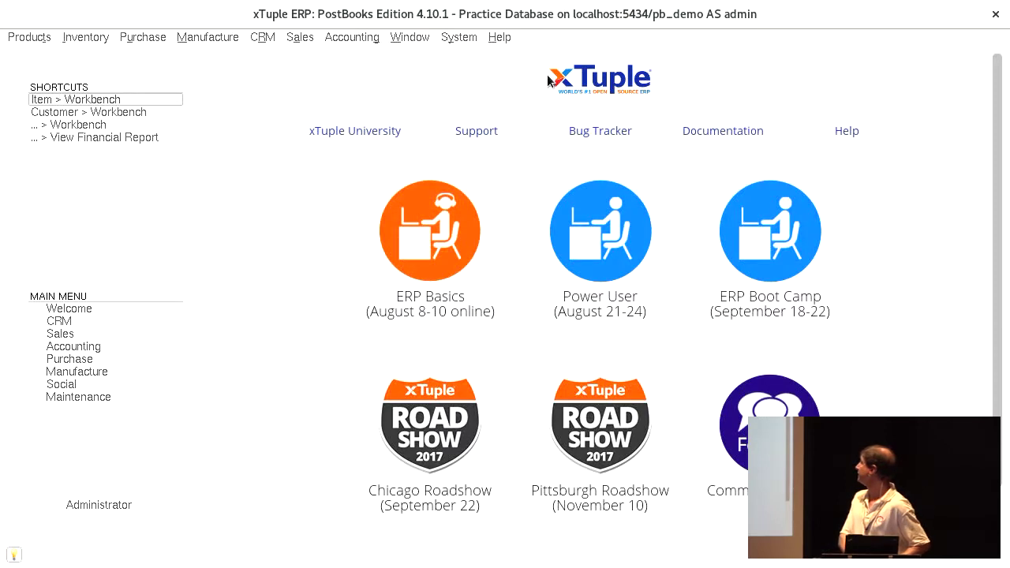
# Open the View Financial Report window from the financial statements and move it up so its contents fit
pyautogui.click(361, 42)
pyautogui.moveTo(381, 116)
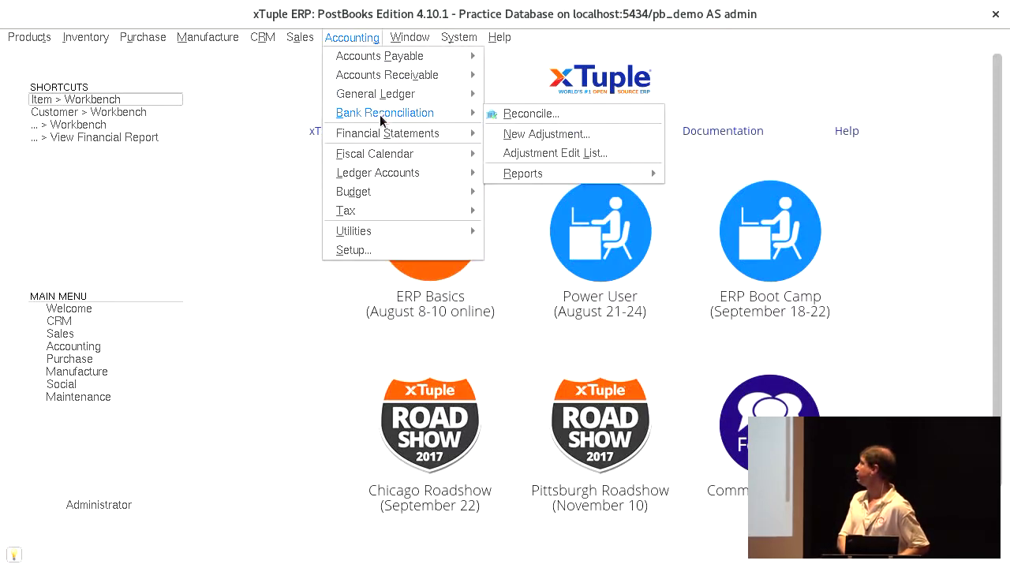
pyautogui.moveTo(385, 134)
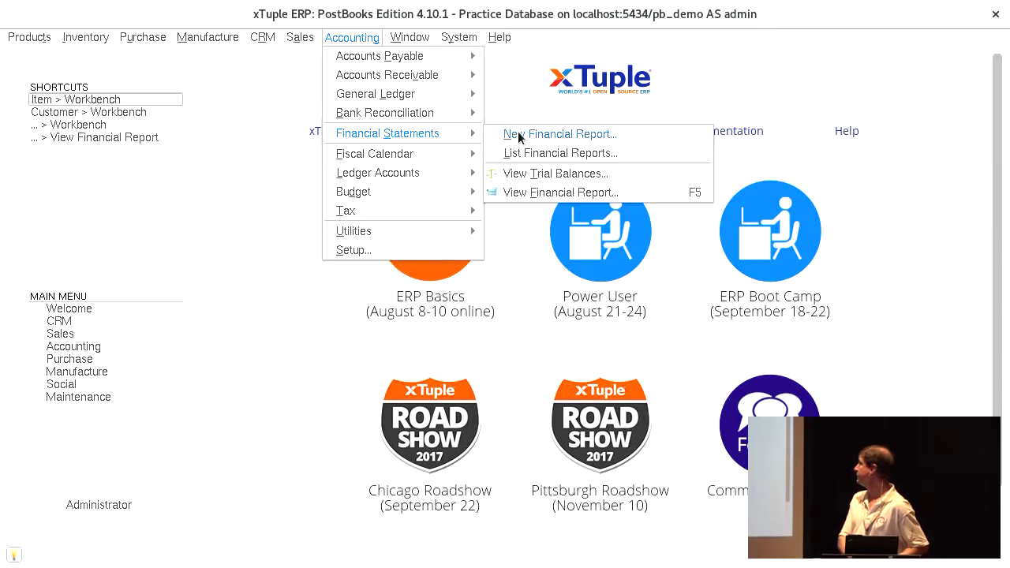
pyautogui.click(545, 192)
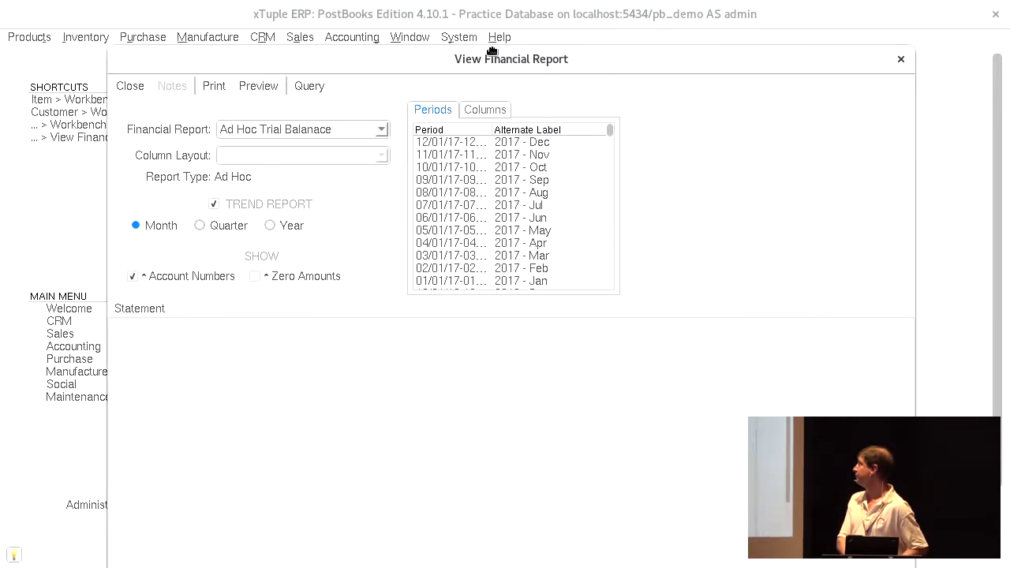
pyautogui.moveTo(492, 51)
pyautogui.mouseDown()
pyautogui.moveTo(483, 9)
pyautogui.moveTo(444, 79)
pyautogui.moveTo(466, 113)
pyautogui.moveTo(478, 52)
pyautogui.mouseUp()
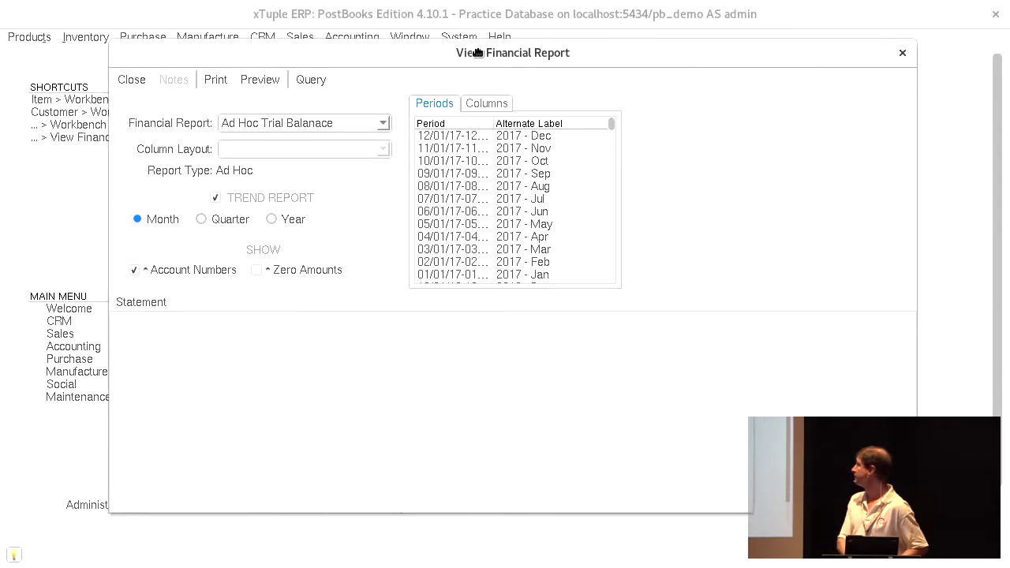
# Query the Basic Balance Sheet with the Current layout for 2017 - Aug and examine its Accounts Payable and Total Assets lines
pyautogui.click(366, 123)
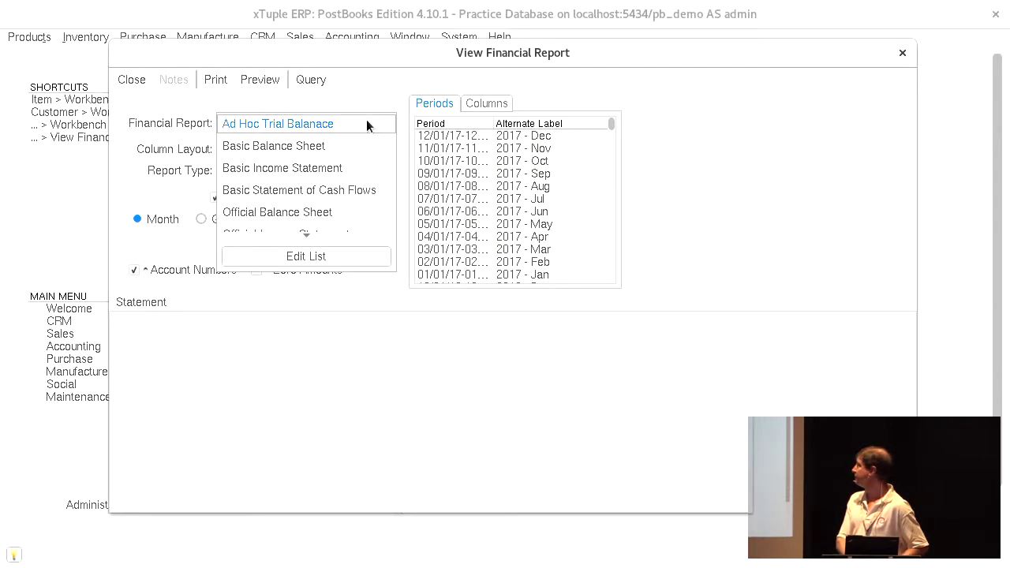
pyautogui.click(309, 148)
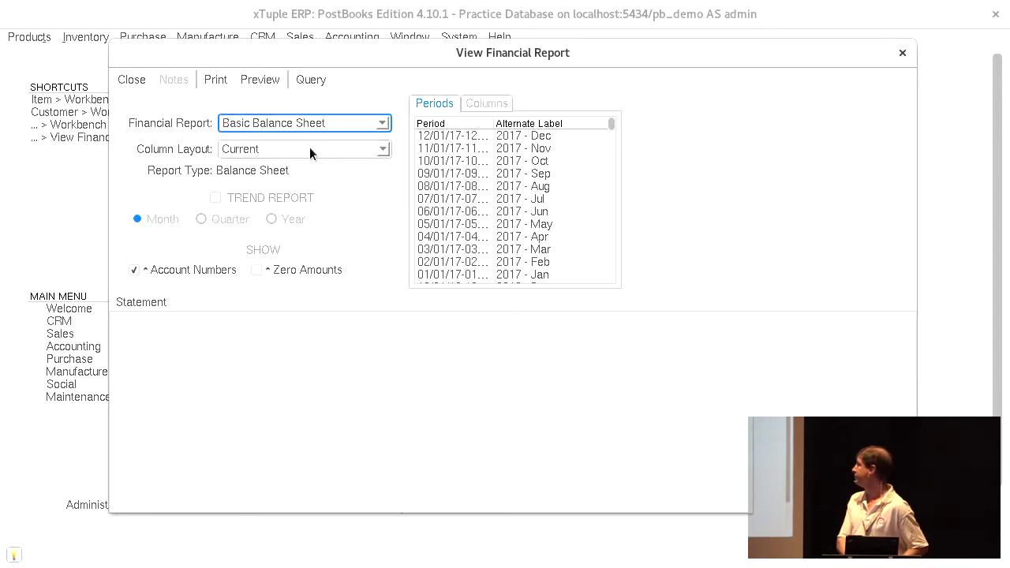
pyautogui.click(510, 186)
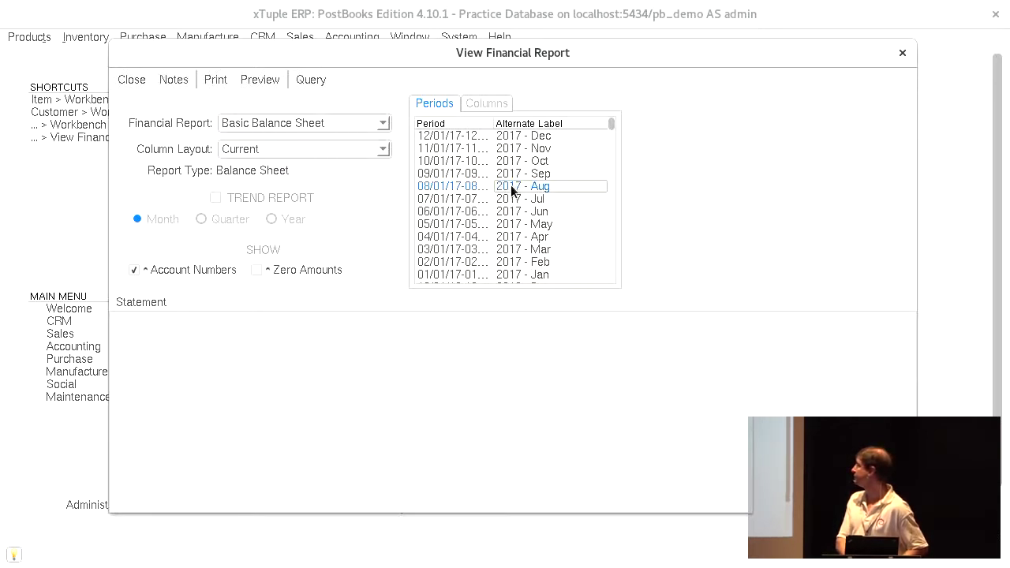
pyautogui.click(319, 89)
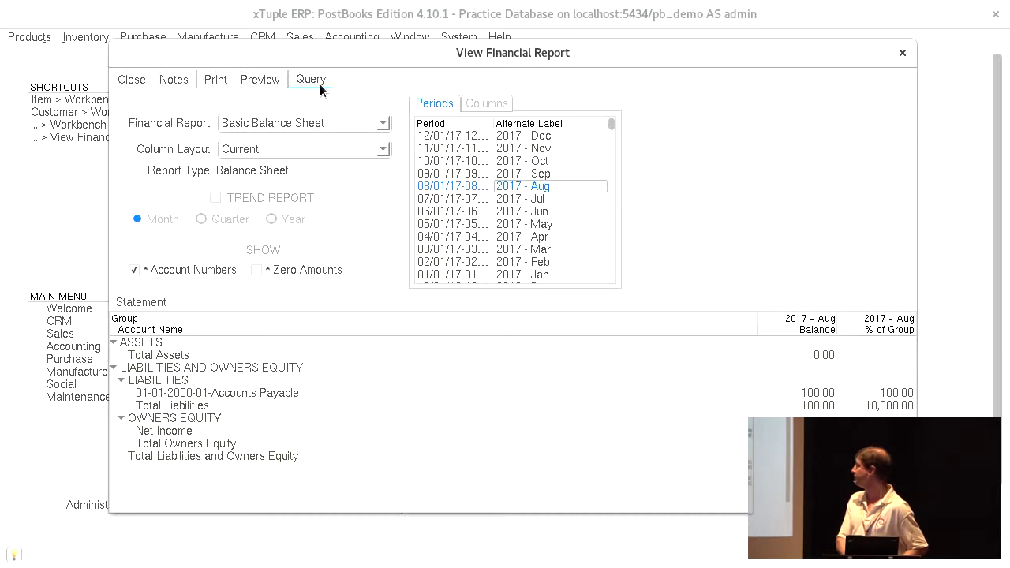
pyautogui.click(684, 390)
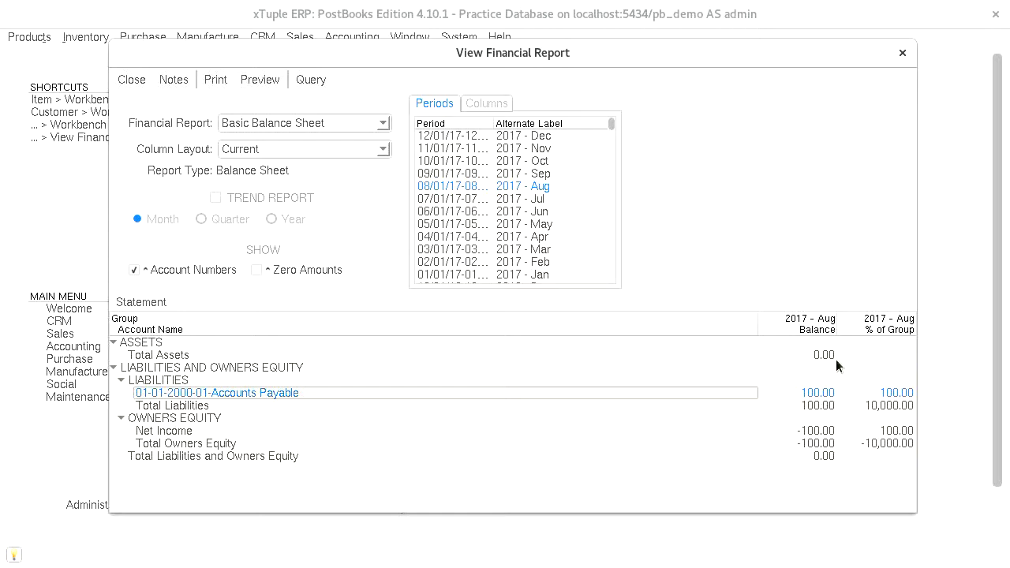
pyautogui.click(809, 356)
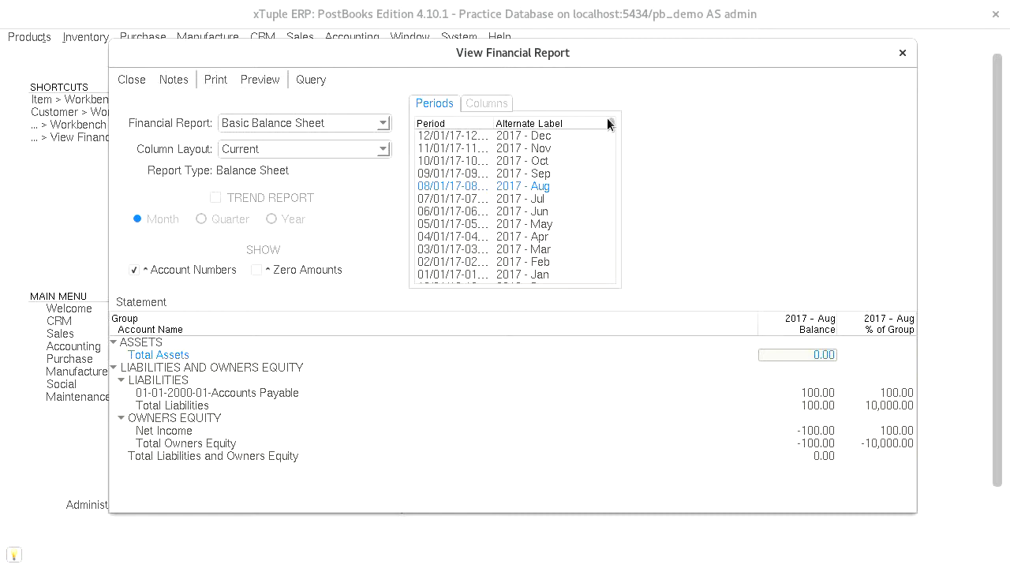
# Query the Basic Balance Sheet for the 2012 - Dec period and look through its assets and liabilities
pyautogui.moveTo(607, 124); pyautogui.dragTo(602, 180)
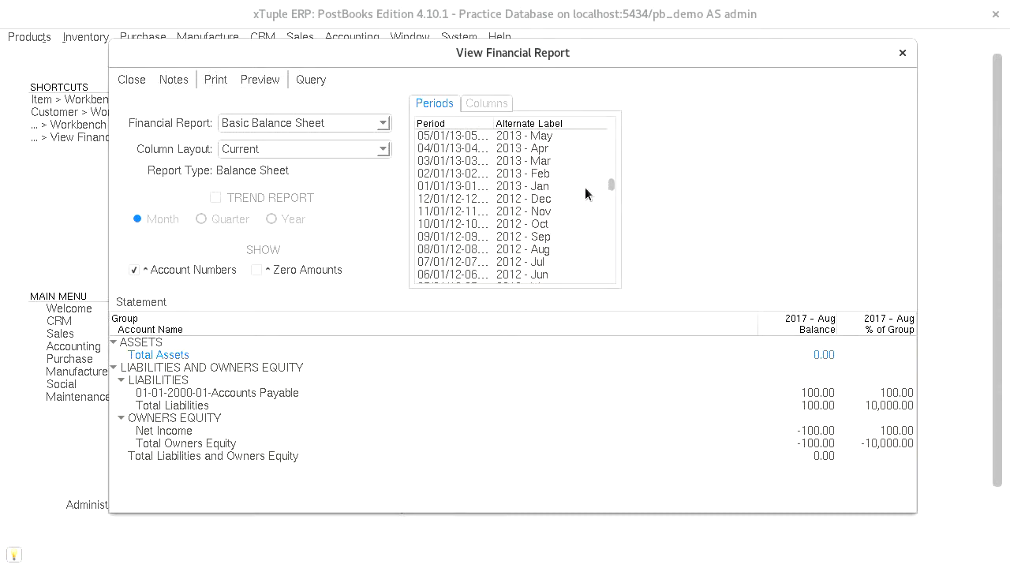
pyautogui.doubleClick(523, 198)
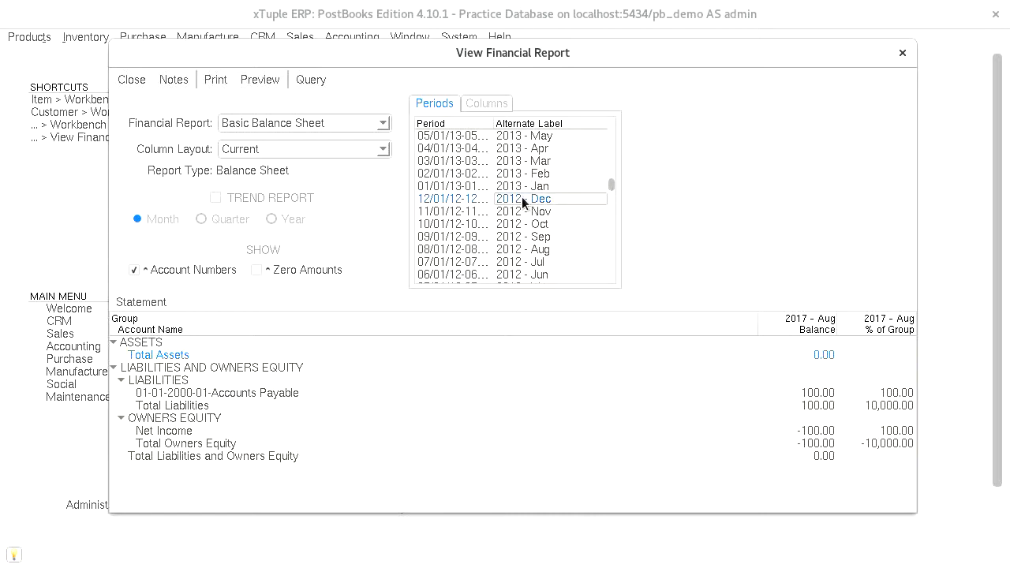
pyautogui.click(308, 81)
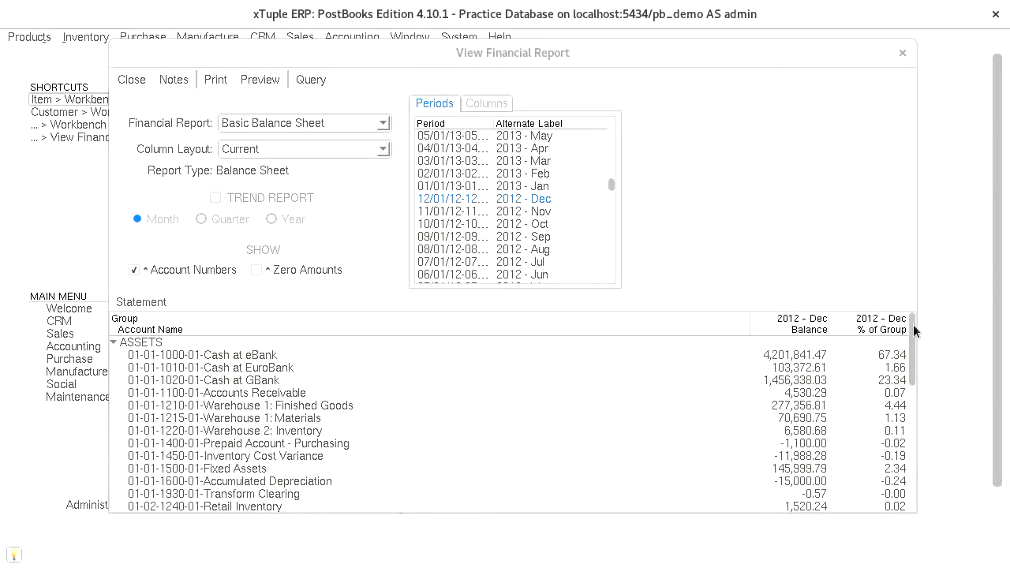
pyautogui.moveTo(909, 334); pyautogui.dragTo(906, 425)
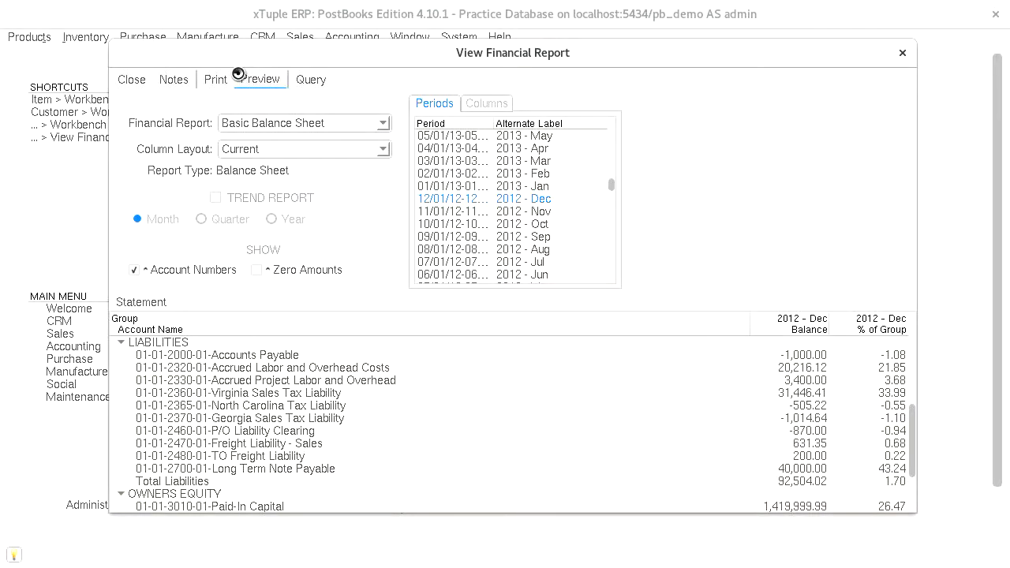
# Preview the 2012 - Dec balance sheet as a printable report, review its contents, and close the preview without printing
pyautogui.click(241, 74)
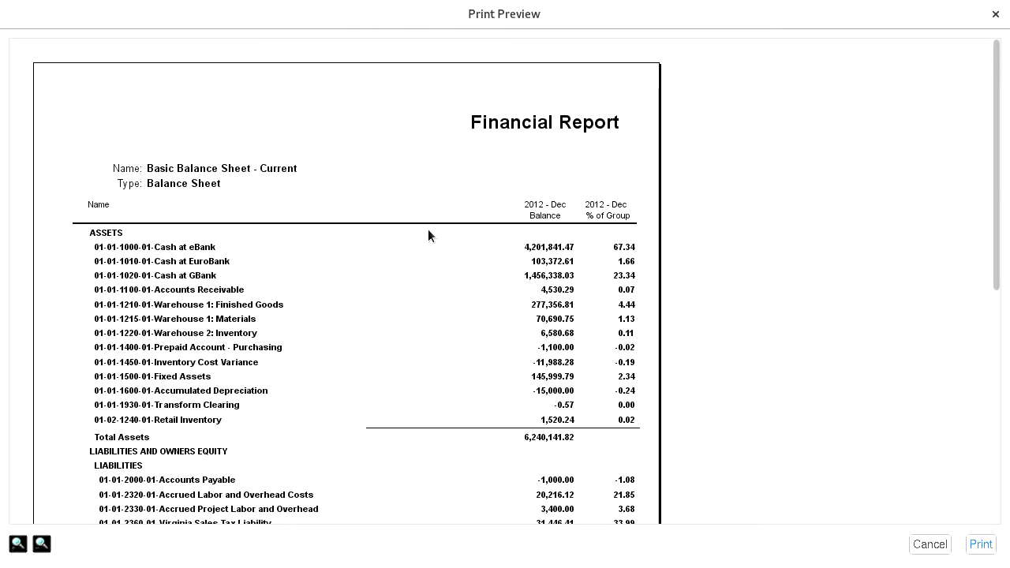
pyautogui.scroll(-3, 427, 234)
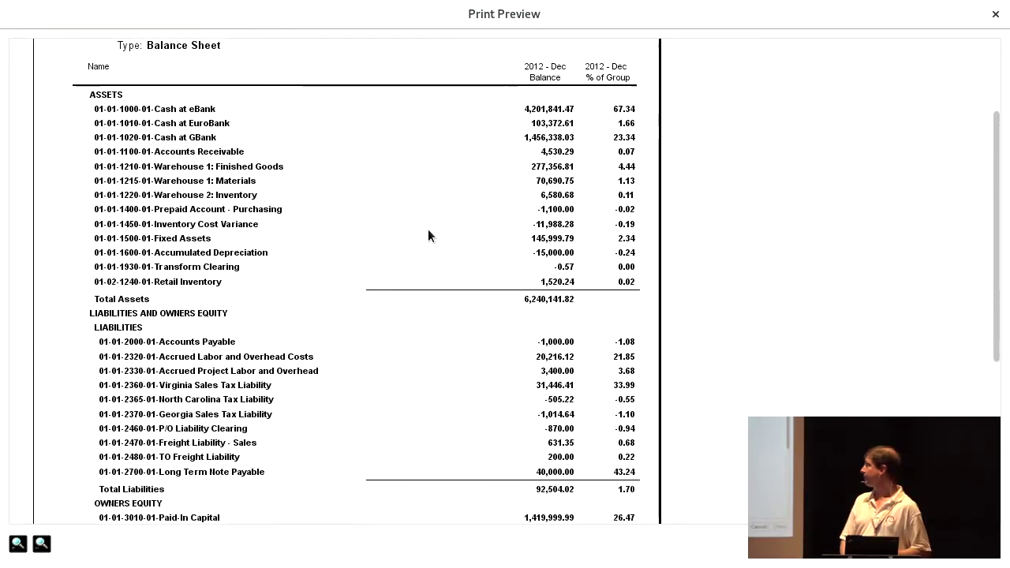
pyautogui.scroll(-1, 428, 234)
pyautogui.scroll(2, 428, 235)
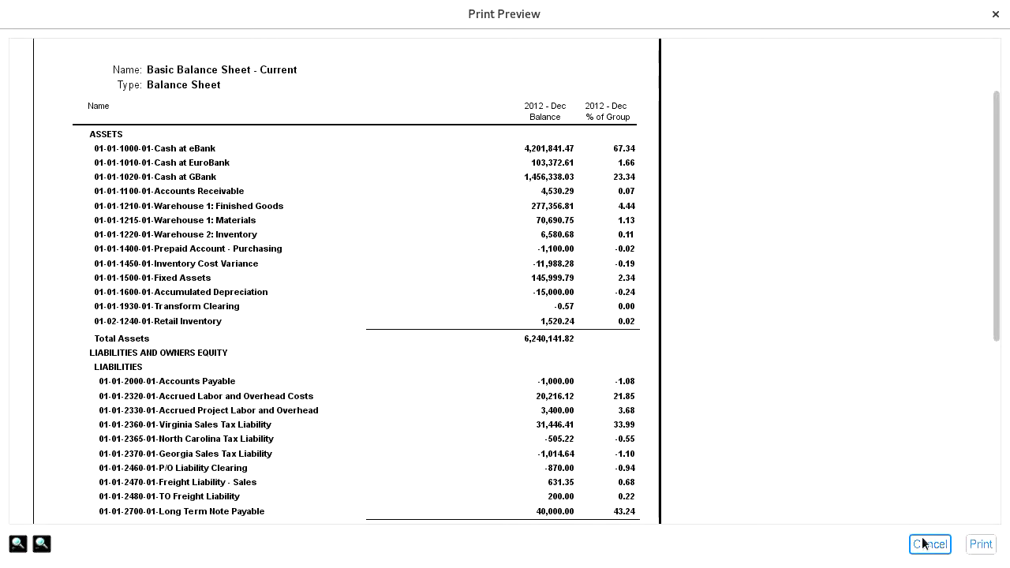
pyautogui.click(929, 544)
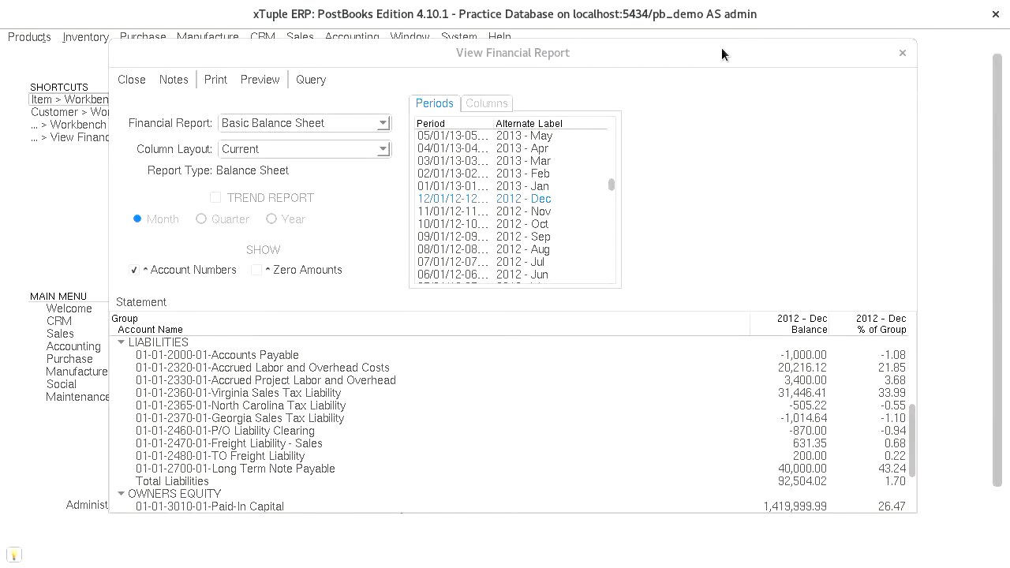
# Launch the Tryton client so that its login dialog opens
pyautogui.press('super')
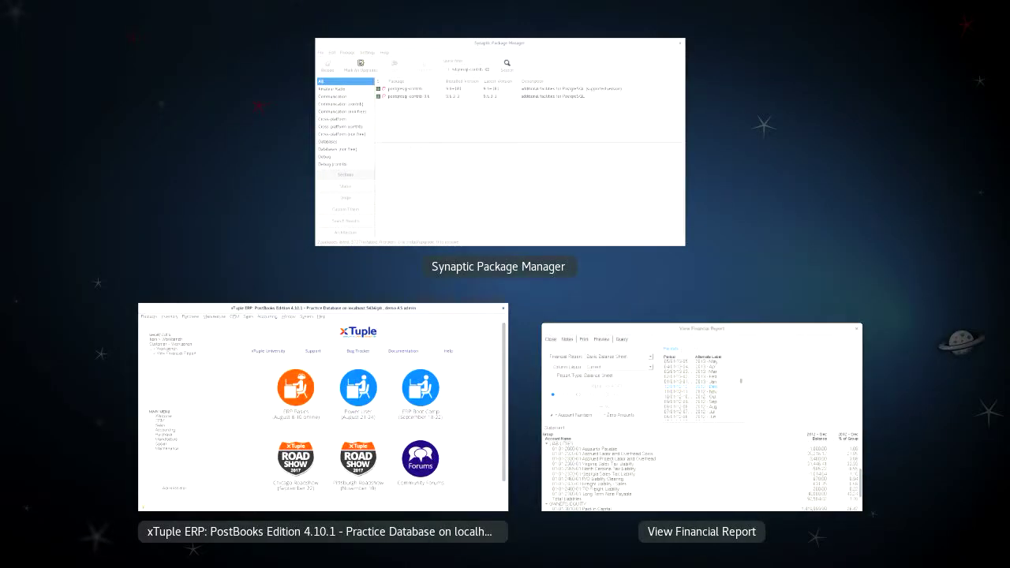
pyautogui.press('Escape')
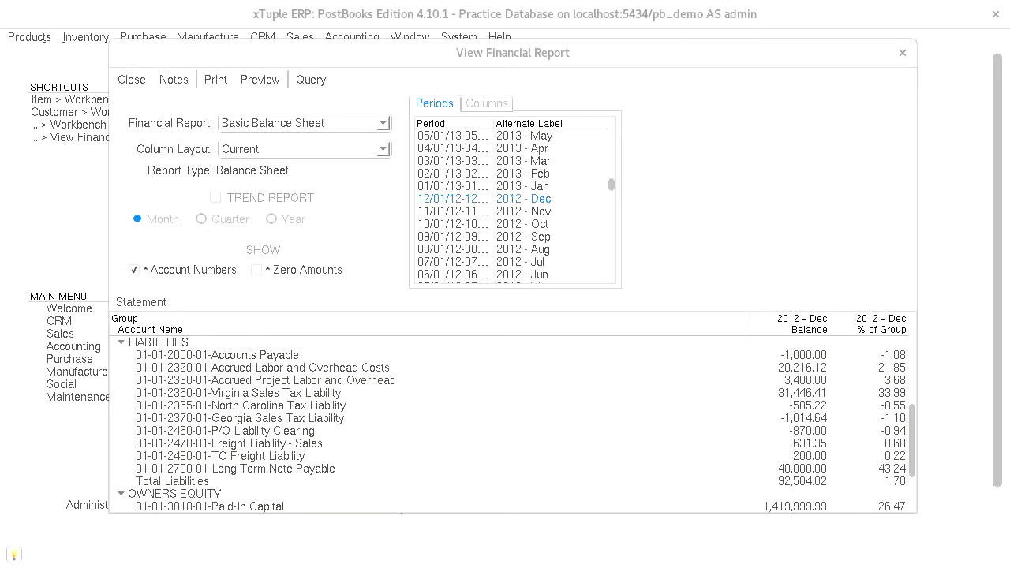
pyautogui.moveTo(2, 89); pyautogui.dragTo(447, 106)
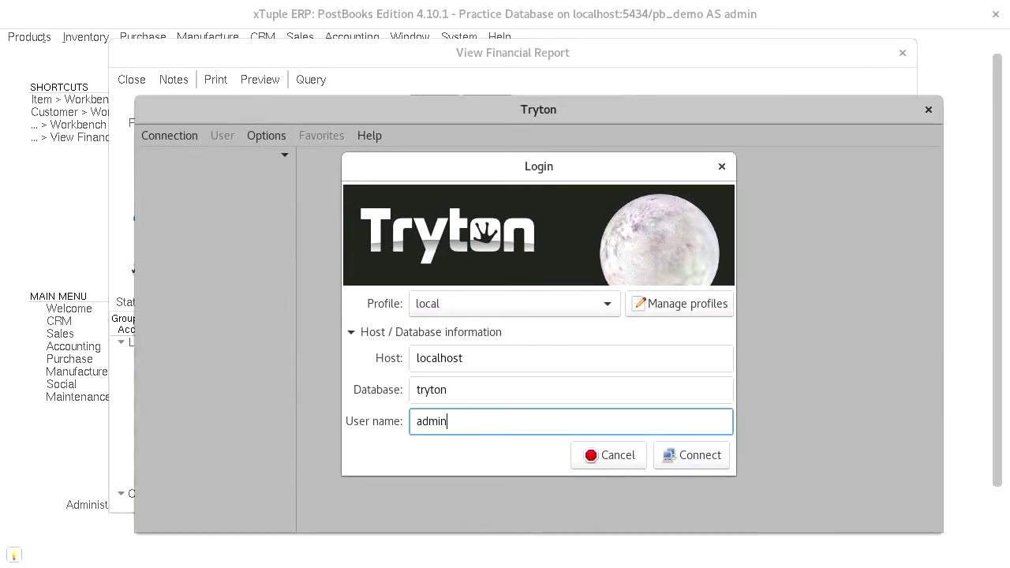
# Switch to Synaptic Package Manager and replace the quick filter with tryton-client to look up the client packages
pyautogui.moveTo(0, 0)
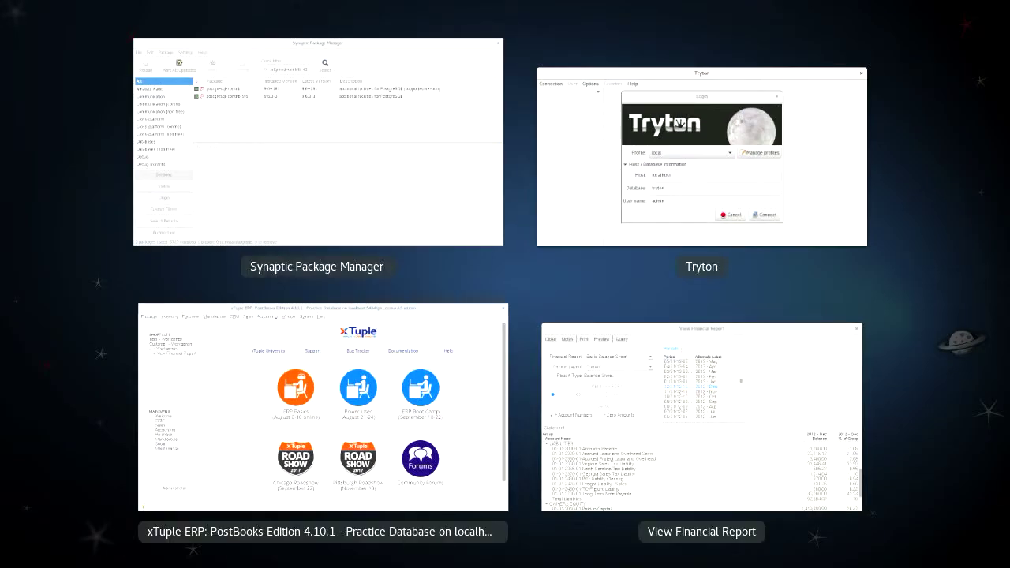
pyautogui.click(306, 139)
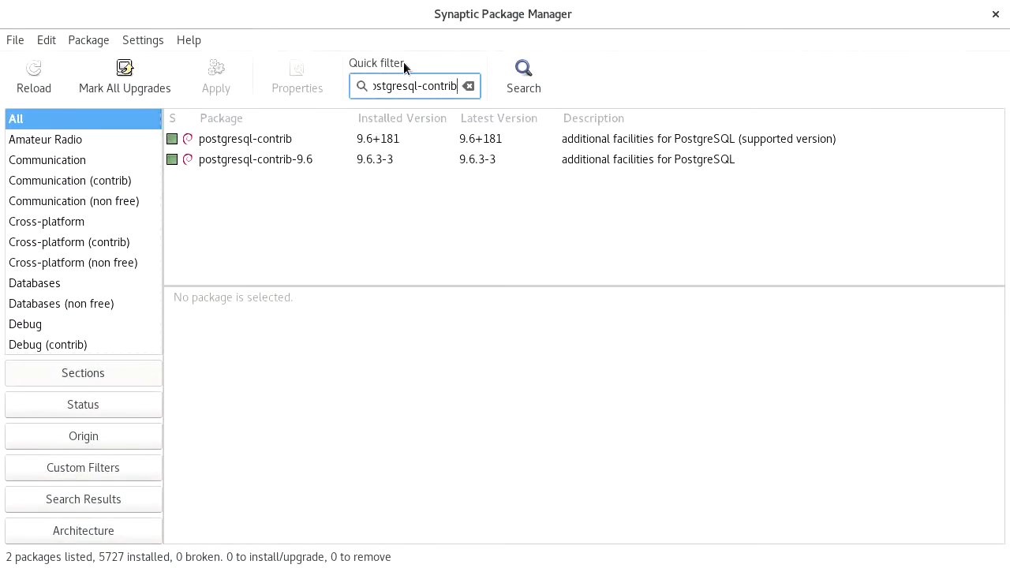
pyautogui.click(469, 86)
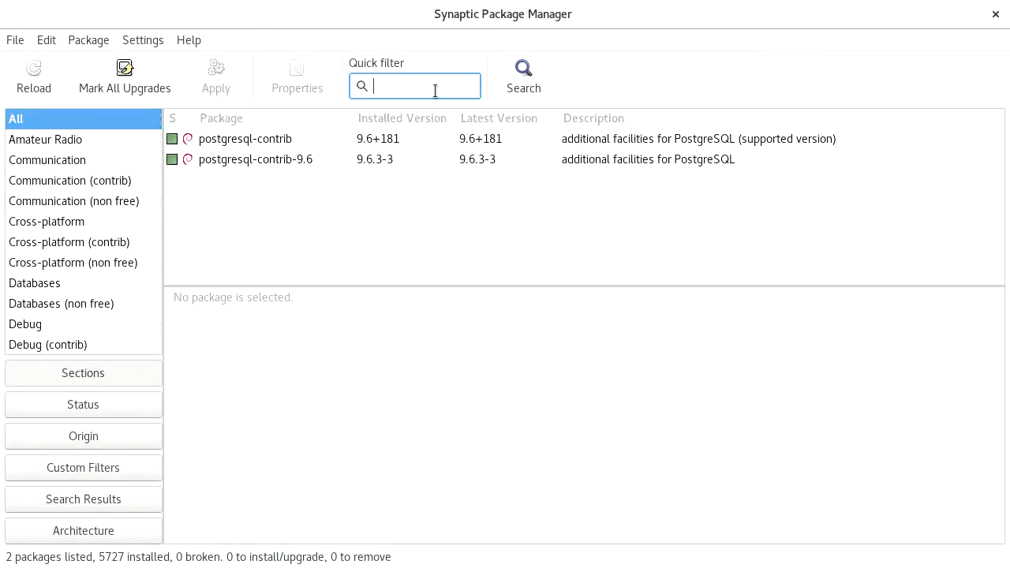
pyautogui.write('tryton-')
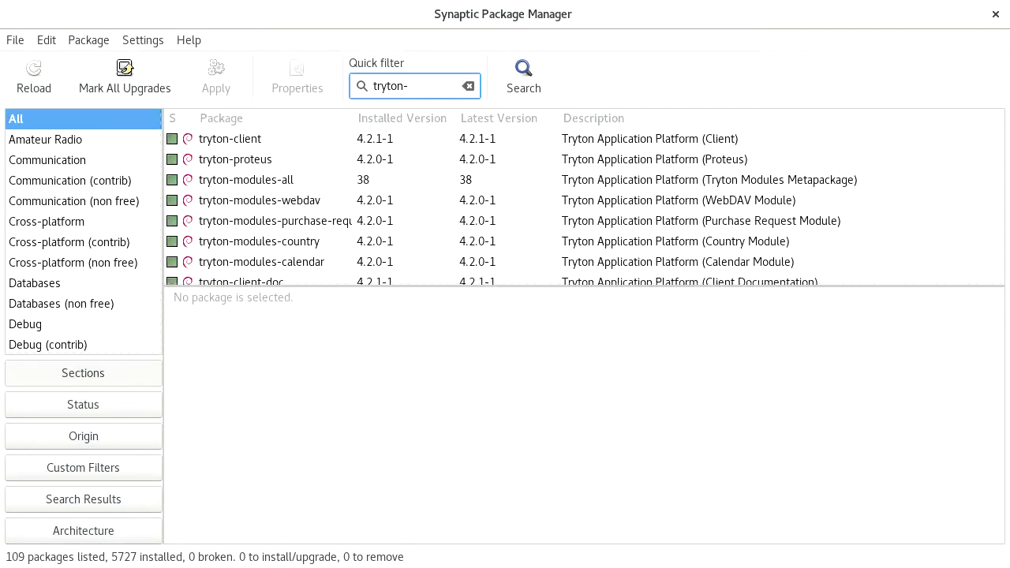
pyautogui.write('client')
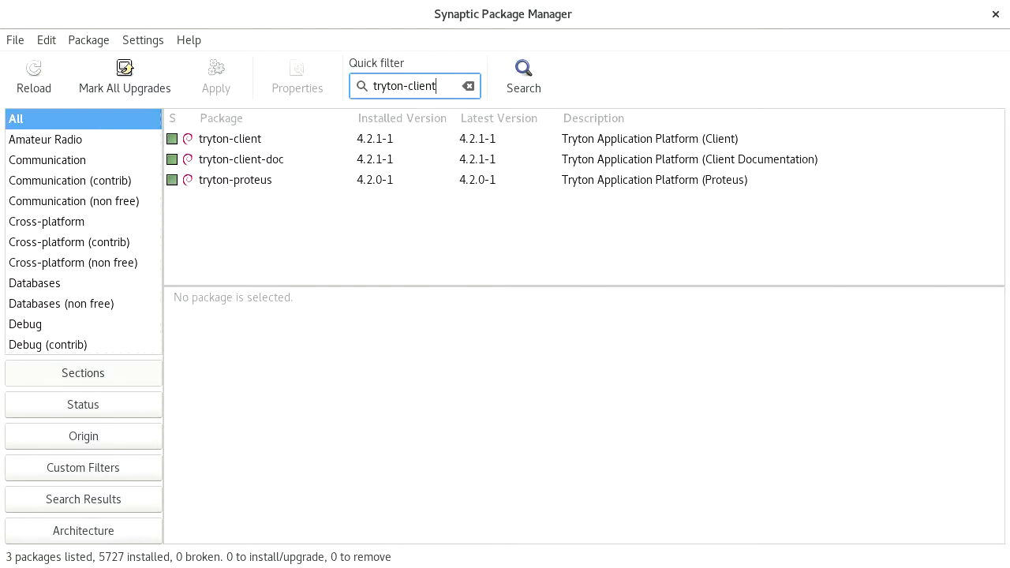
# Change the quick filter to tryton-server to look up the server packages
pyautogui.press('BackSpace')
pyautogui.press('BackSpace')
pyautogui.press('BackSpace')
pyautogui.press('BackSpace')
pyautogui.press('BackSpace')
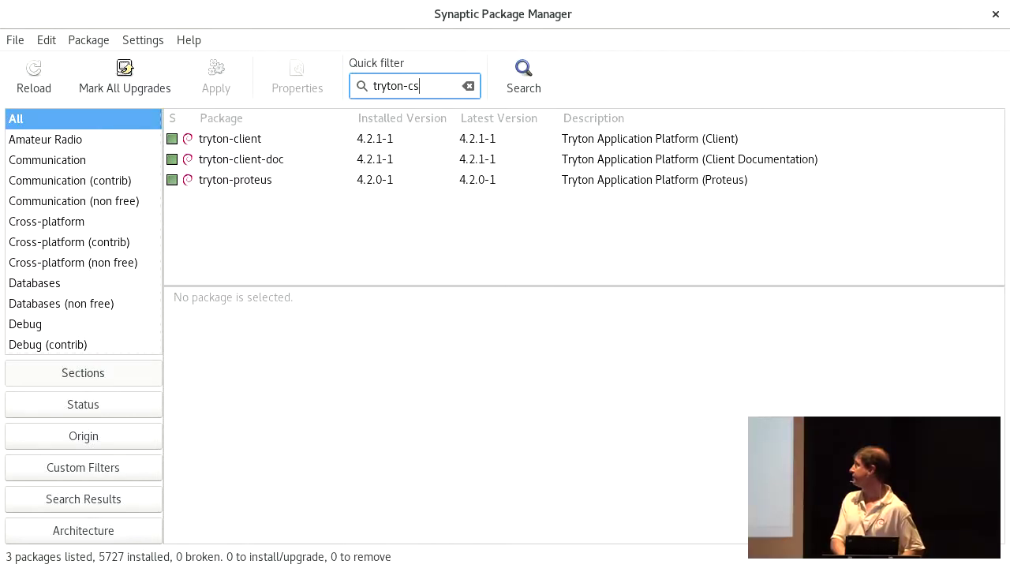
pyautogui.press('BackSpace')
pyautogui.write('server')
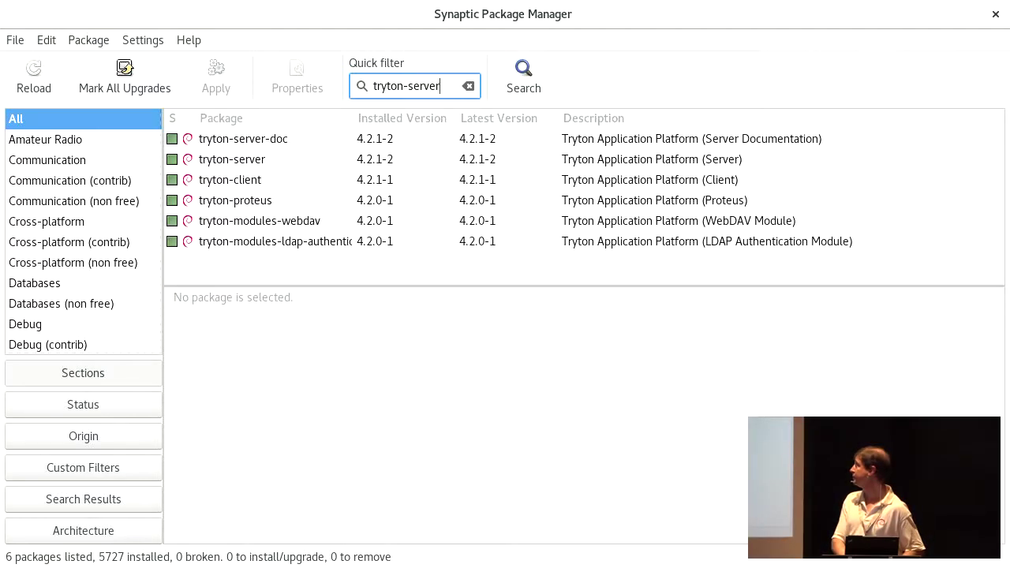
# Change the quick filter to tryton-modules and select the tryton-modules-all metapackage to view its description
pyautogui.press('BackSpace')
pyautogui.press('BackSpace')
pyautogui.press('BackSpace')
pyautogui.press('BackSpace')
pyautogui.press('BackSpace')
pyautogui.press('BackSpace')
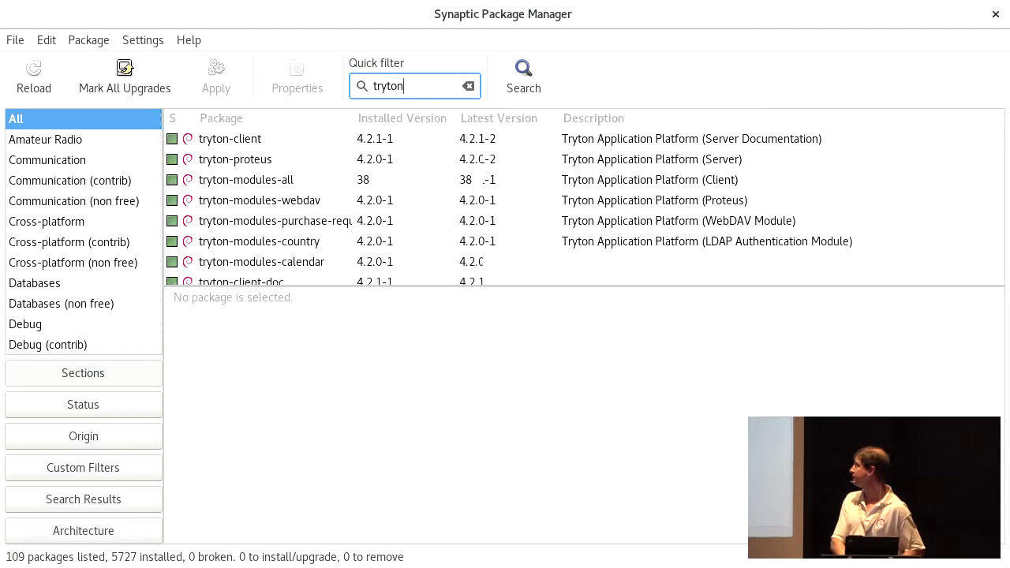
pyautogui.write('module')
pyautogui.write('s')
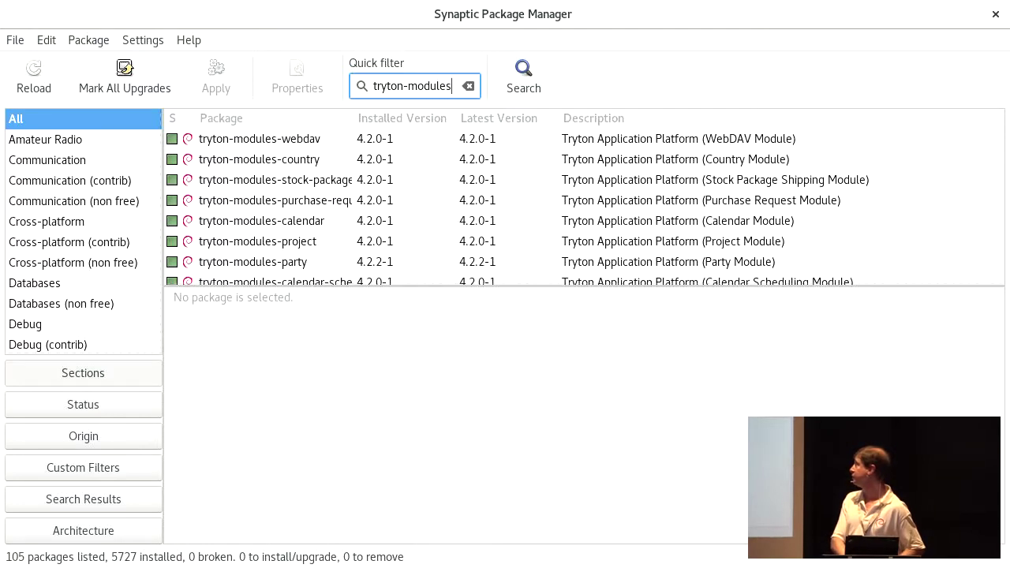
pyautogui.click(306, 138)
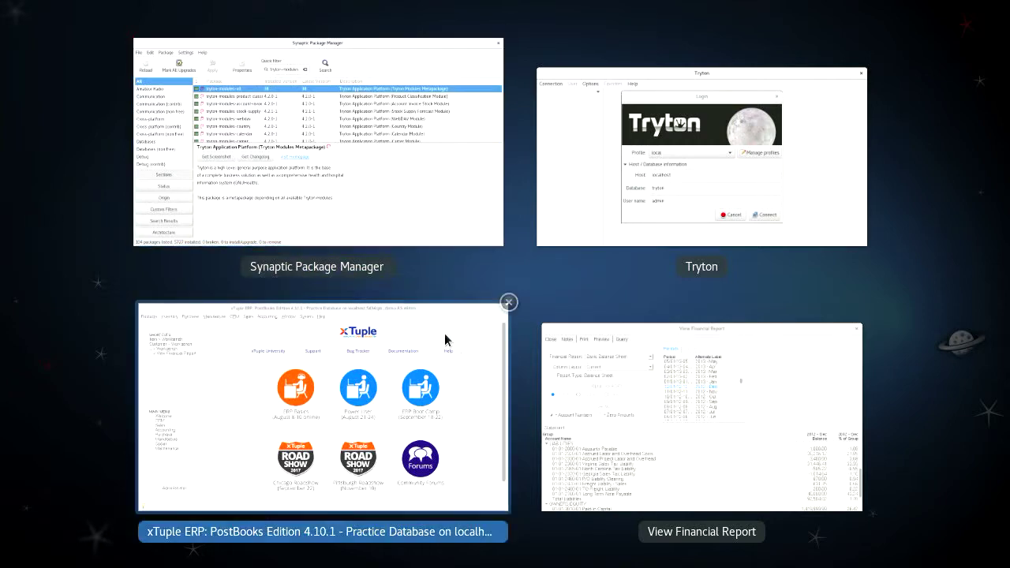
# Switch to Tryton, log in to the local profile's tryton database as admin with the account password, and maximize the main window
pyautogui.click(743, 88)
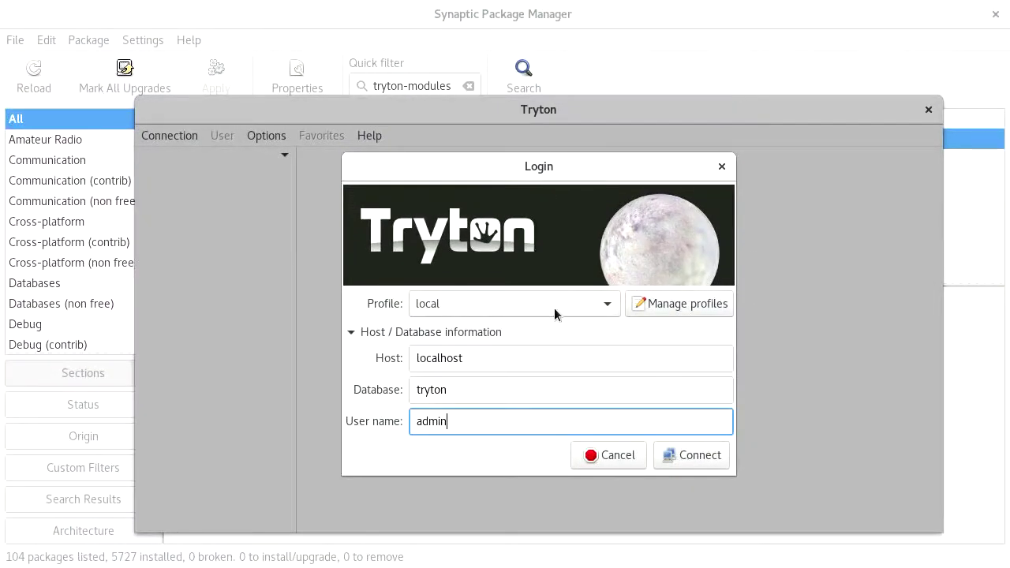
pyautogui.click(694, 456)
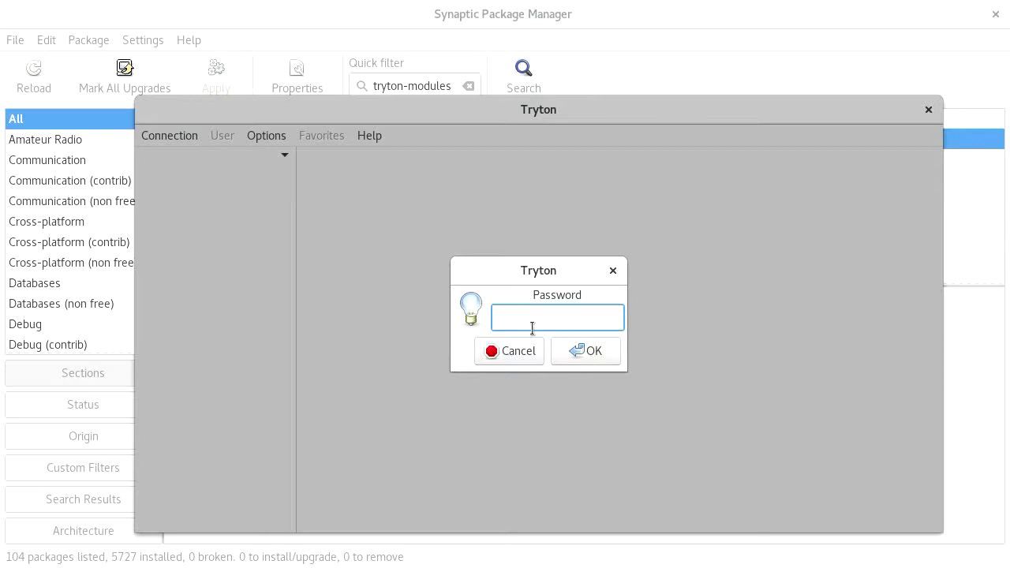
pyautogui.click(603, 351)
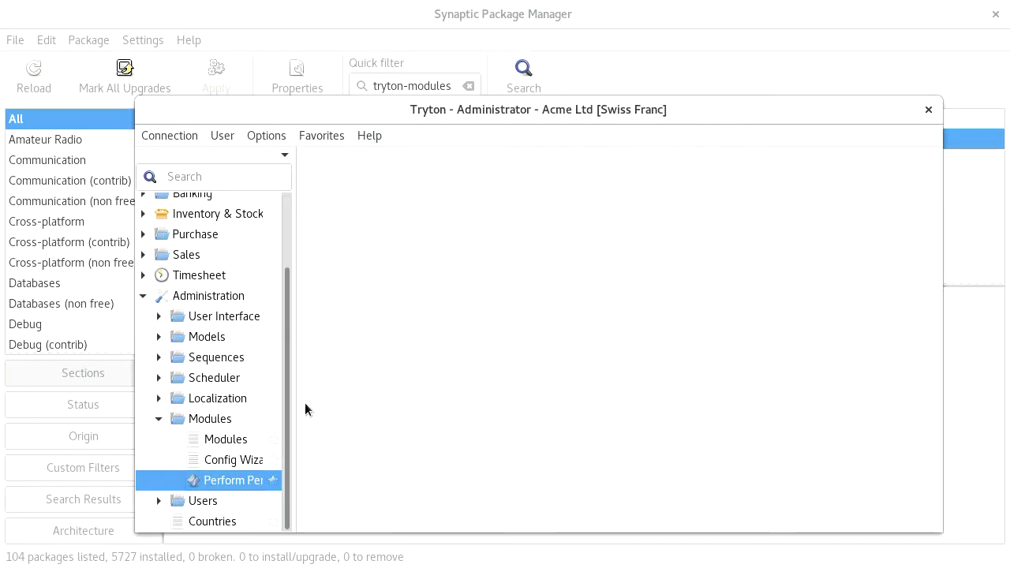
pyautogui.moveTo(288, 405); pyautogui.dragTo(309, 320)
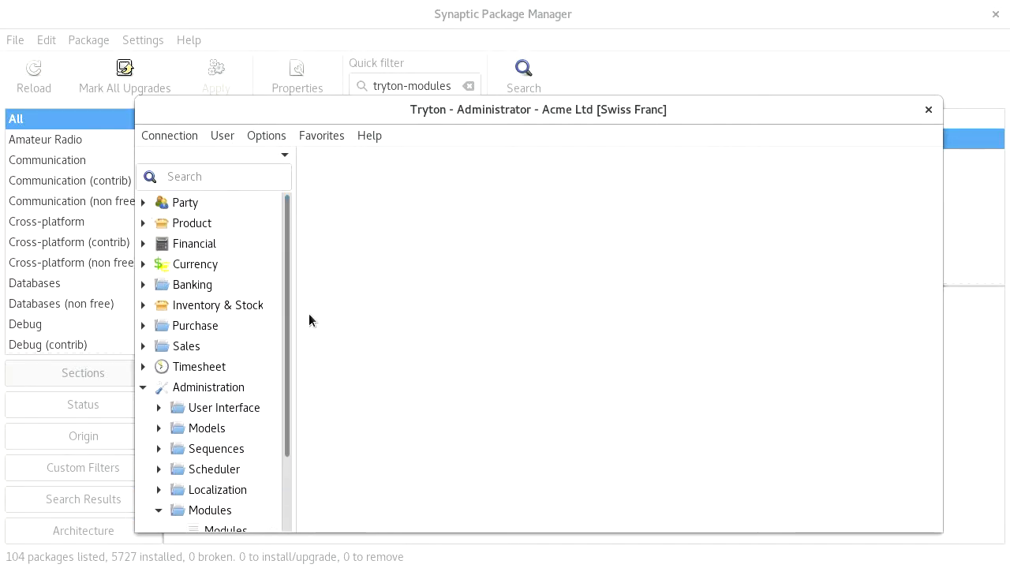
pyautogui.doubleClick(361, 110)
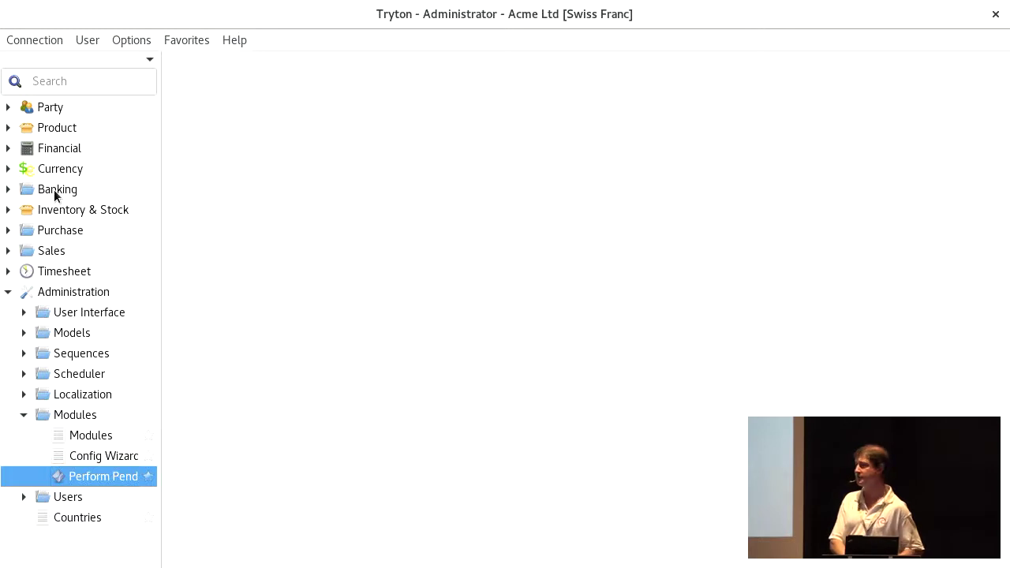
# Expand Invoices under Financial and widen the navigation area so the full entry names fit
pyautogui.click(9, 148)
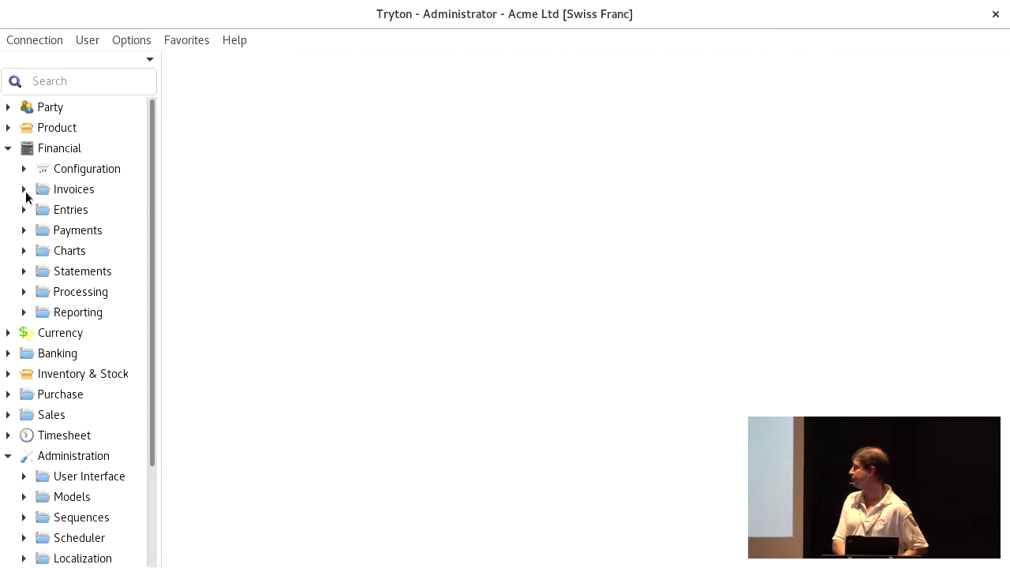
pyautogui.click(24, 190)
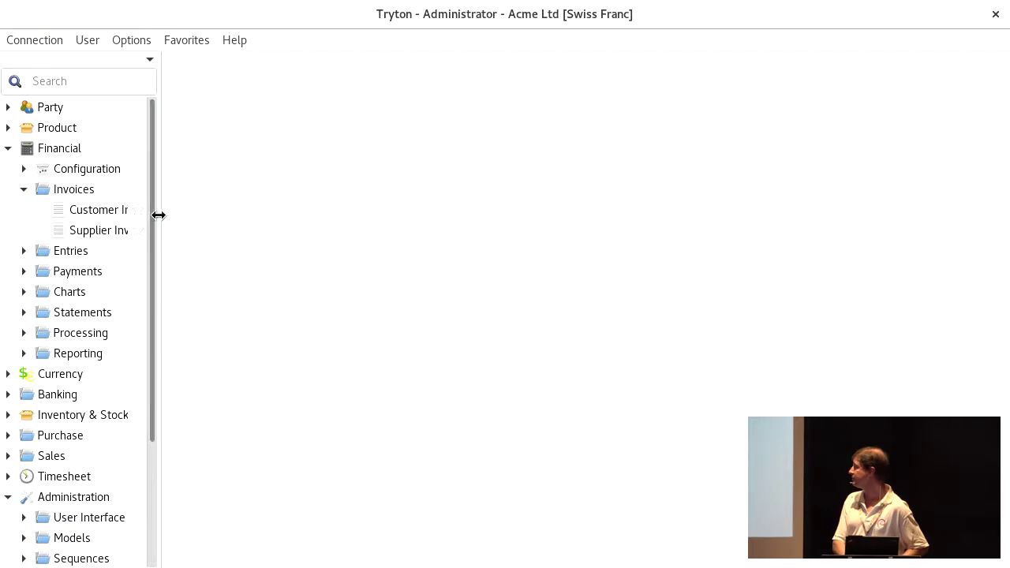
pyautogui.moveTo(160, 217); pyautogui.dragTo(237, 221)
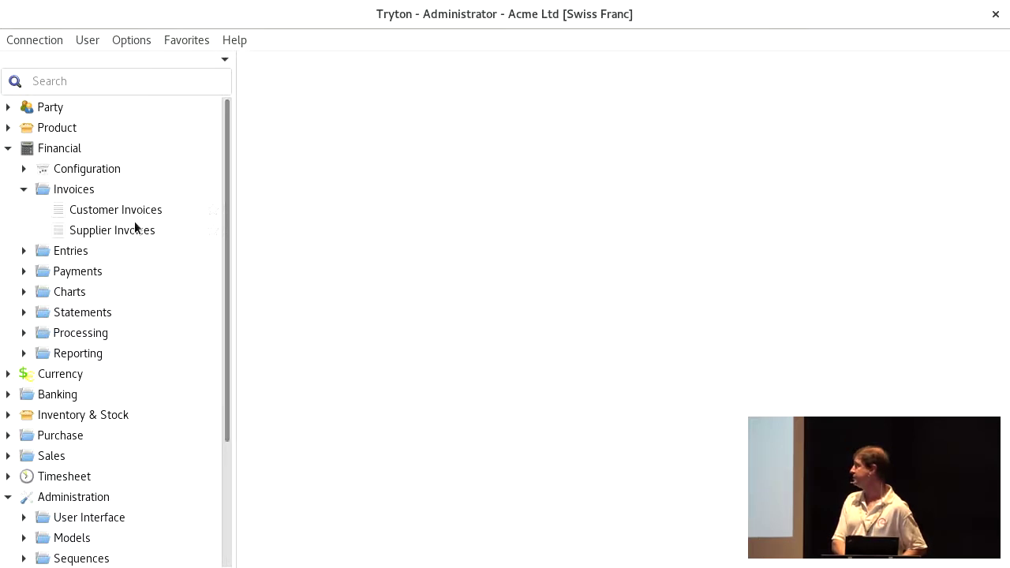
# Open the Supplier Invoices list, create a new supplier invoice, and set its invoice date to 05/08/17
pyautogui.click(131, 230)
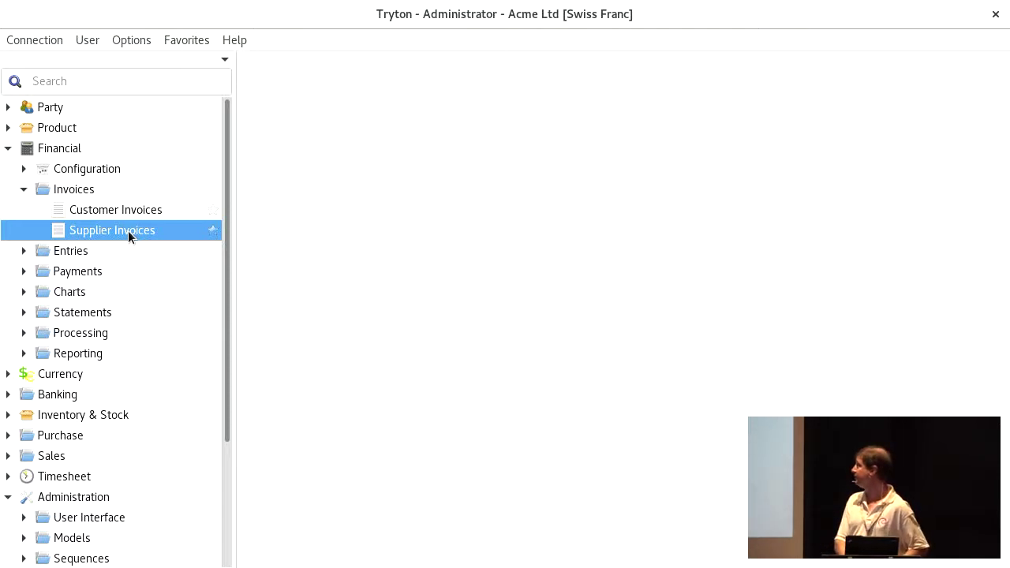
pyautogui.doubleClick(128, 231)
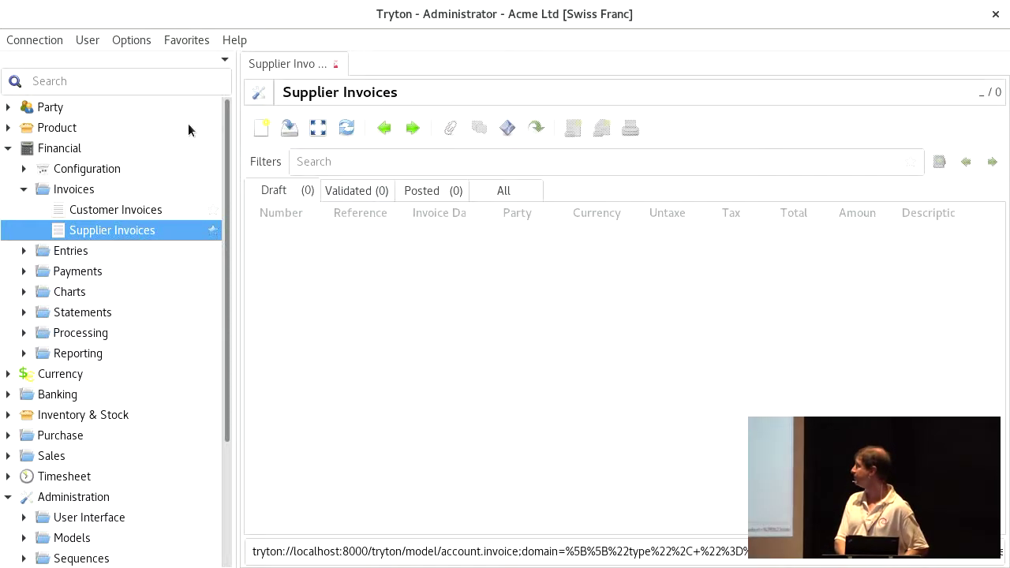
pyautogui.click(257, 127)
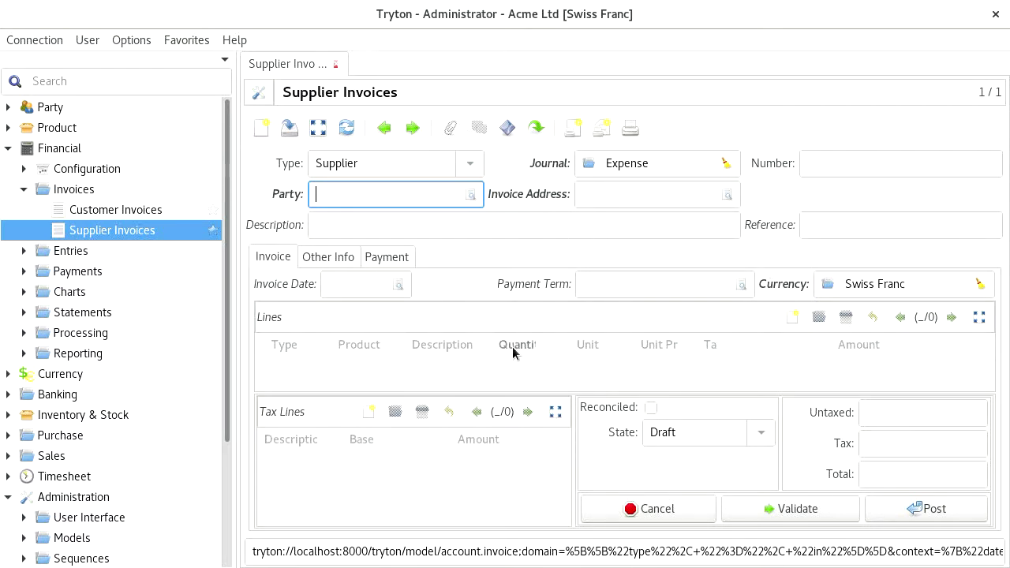
pyautogui.click(394, 289)
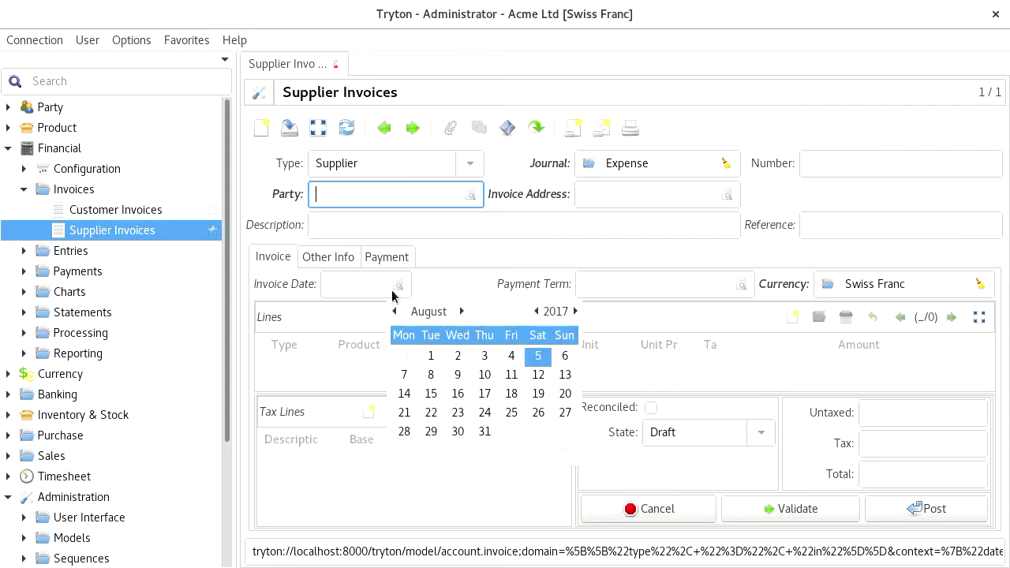
pyautogui.click(538, 356)
# View the payment term lookup for the new supplier invoice, close it without choosing a term, and make the invoice's Number field active
pyautogui.click(700, 292)
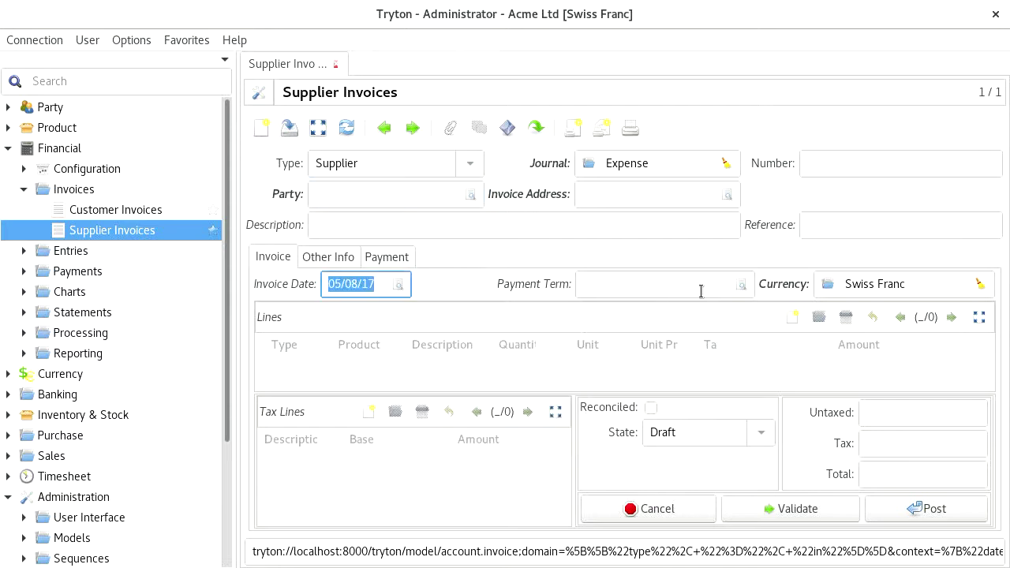
pyautogui.click(743, 285)
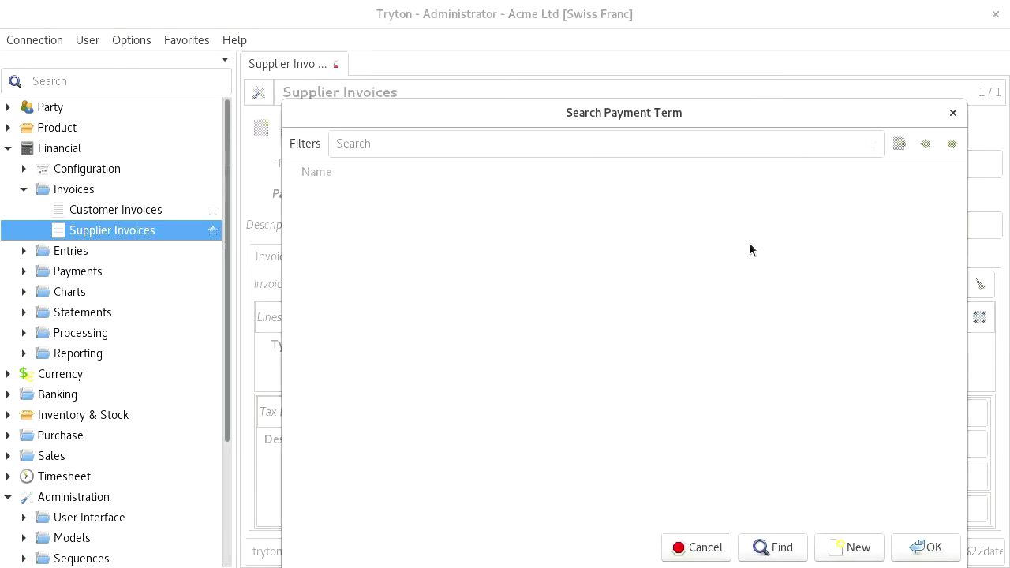
pyautogui.press('Escape')
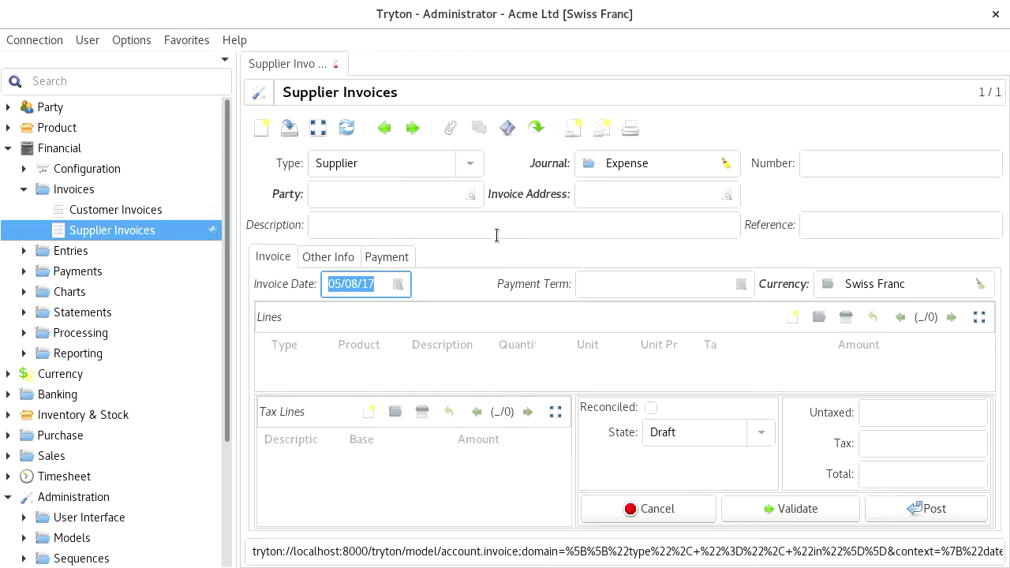
pyautogui.click(871, 167)
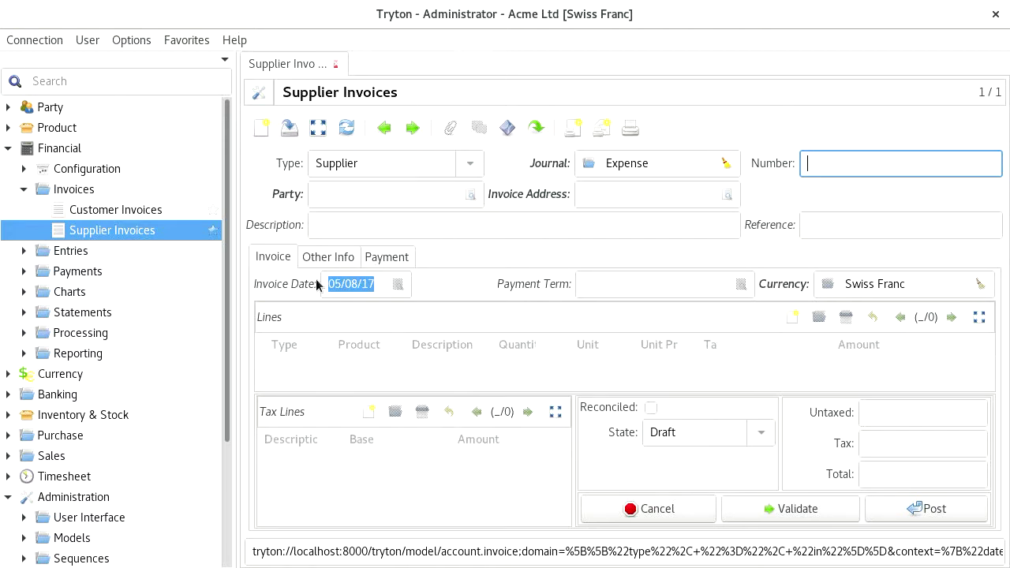
# Expand Entries under Financial, list the Account Moves, and open the Expense journal move to view its lines
pyautogui.doubleClick(116, 250)
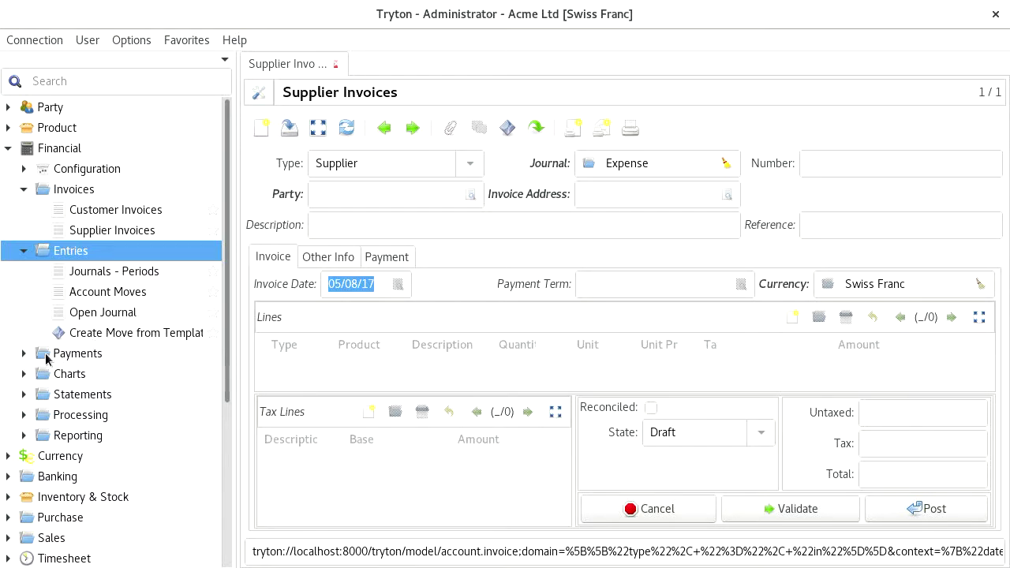
pyautogui.click(83, 276)
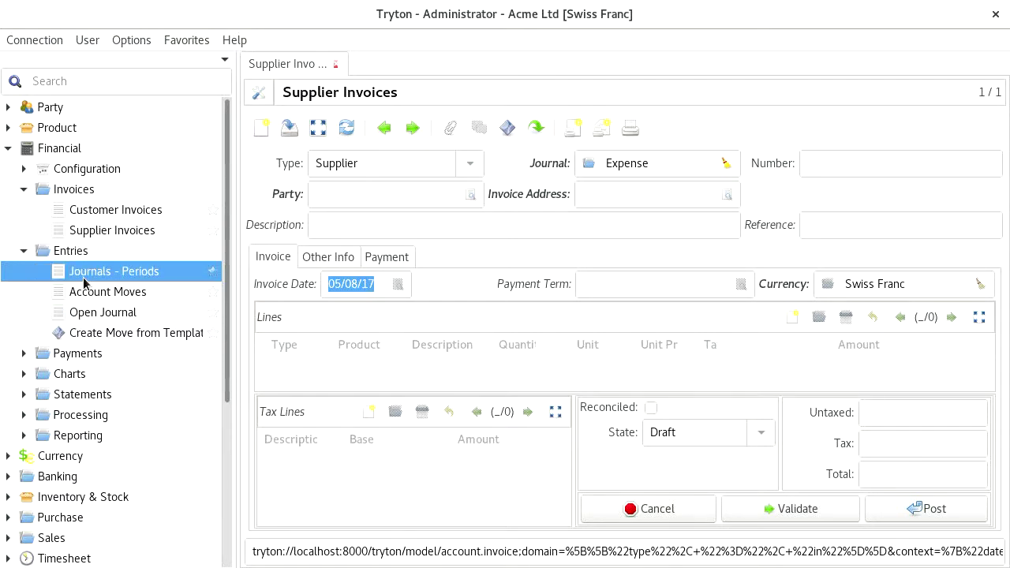
pyautogui.click(85, 288)
pyautogui.doubleClick(86, 290)
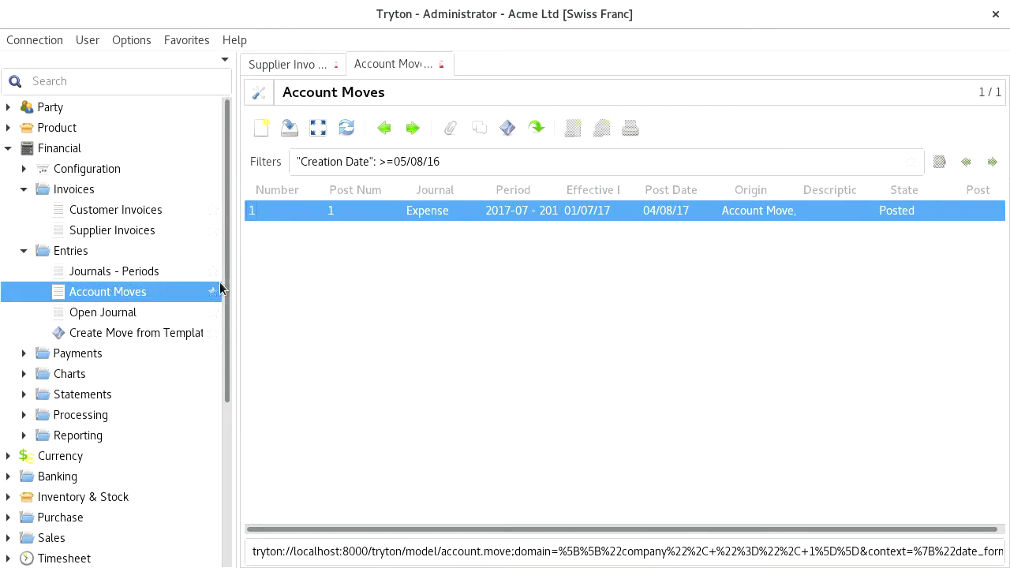
pyautogui.doubleClick(519, 209)
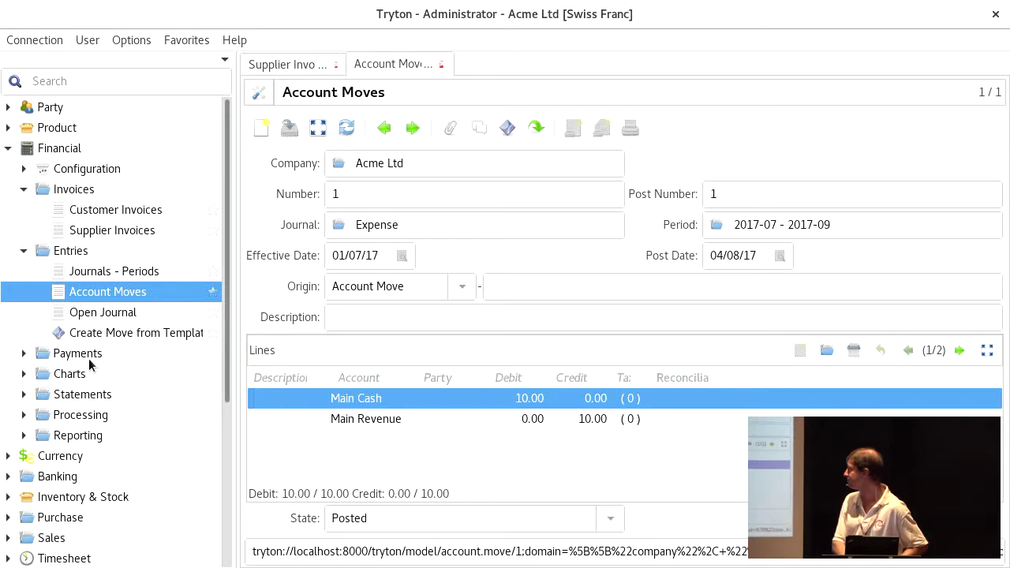
# Expand Payments and Reporting under Financial, then view the General Ledger accounts and select Main Revenue
pyautogui.click(24, 355)
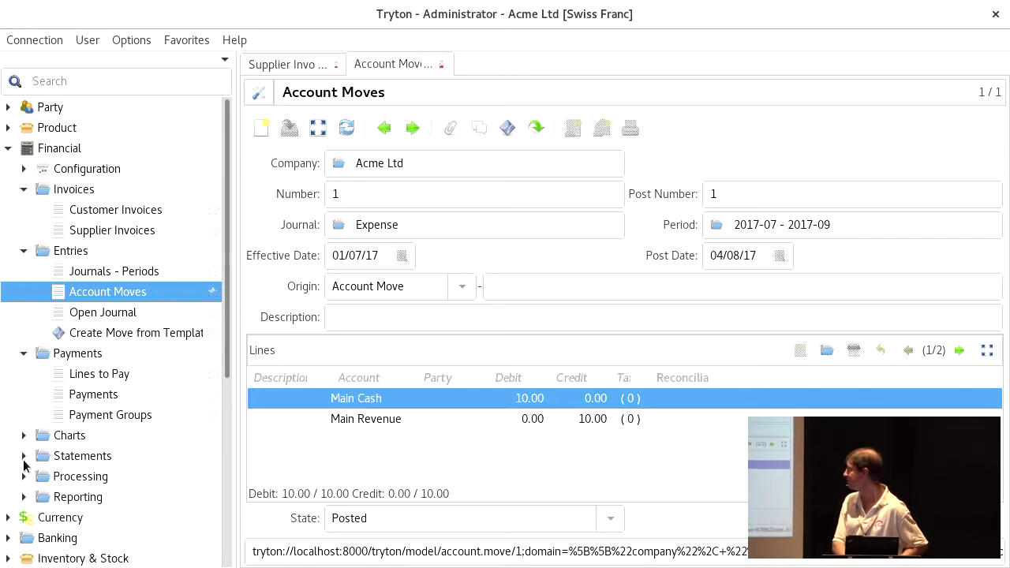
pyautogui.click(24, 497)
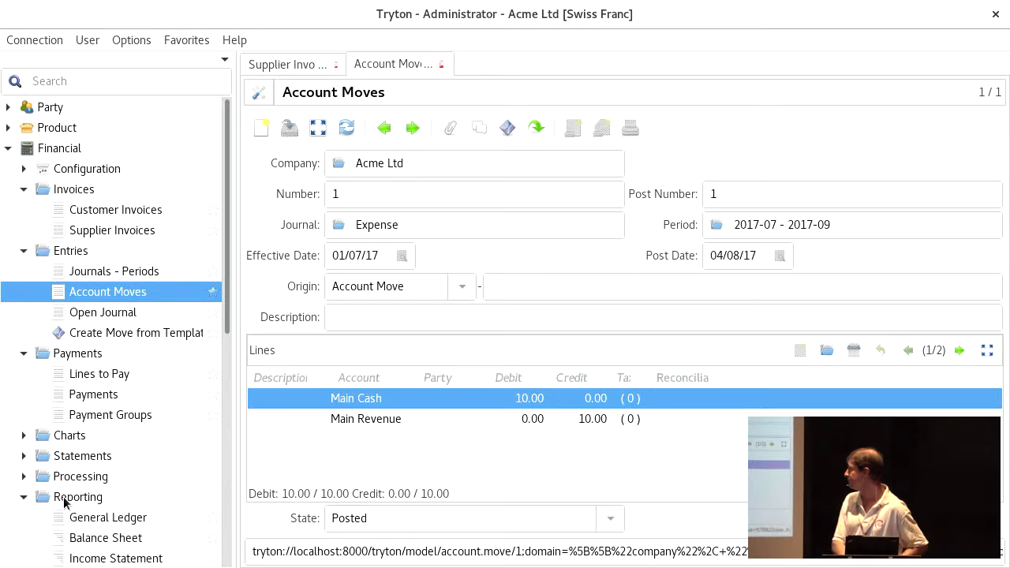
pyautogui.moveTo(218, 274); pyautogui.dragTo(213, 365)
pyautogui.click(118, 323)
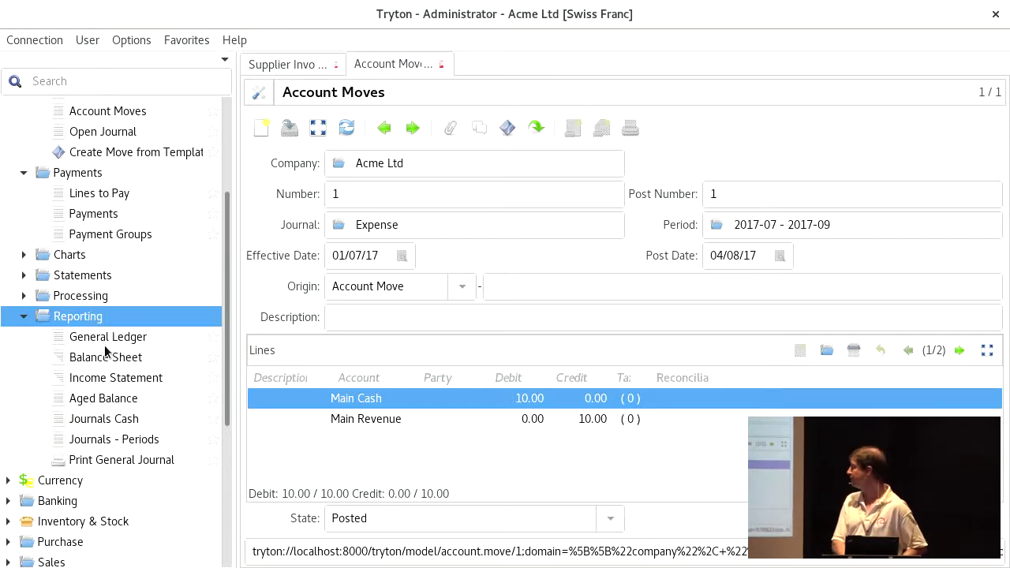
pyautogui.doubleClick(106, 338)
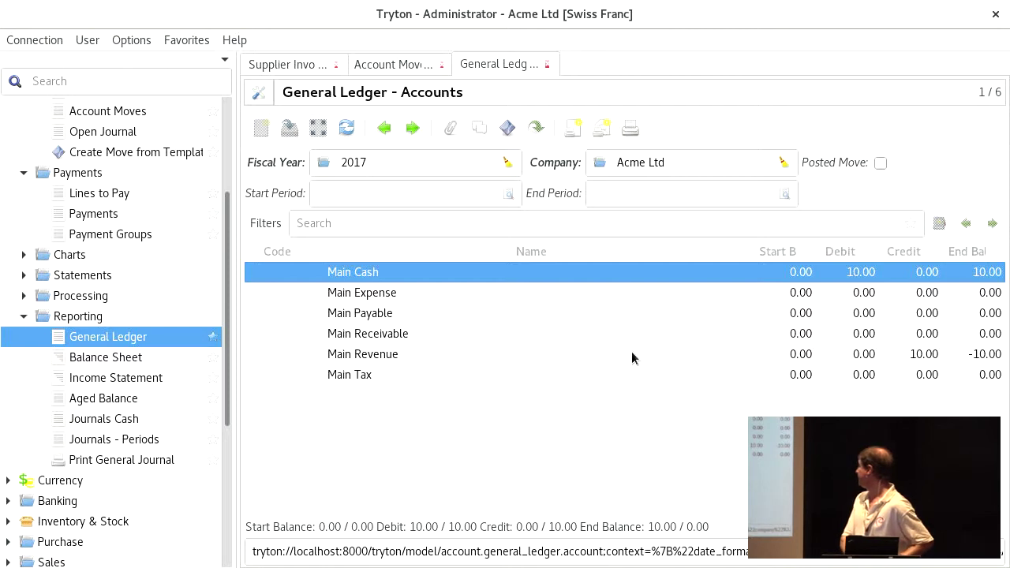
pyautogui.click(922, 354)
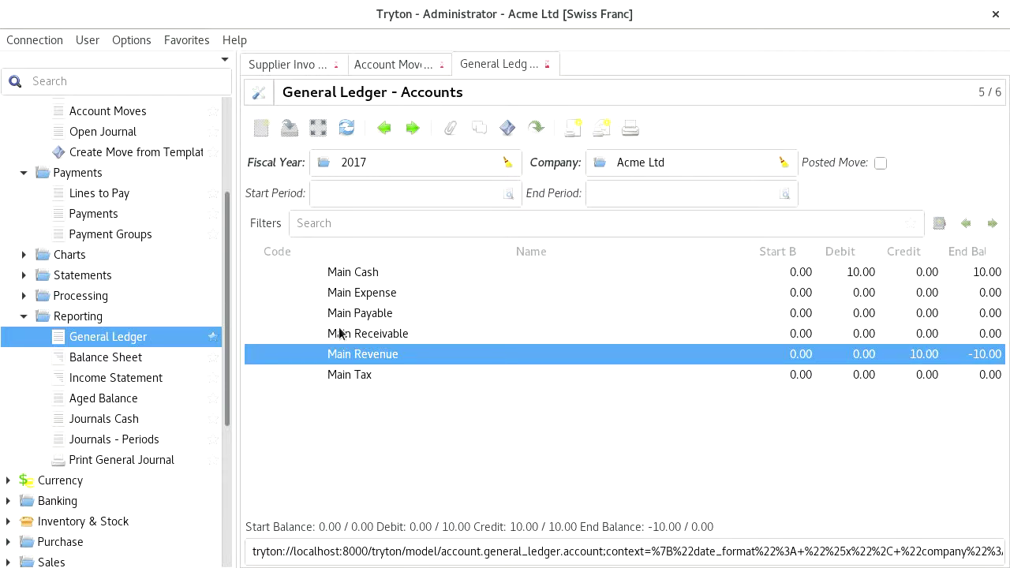
# View the Balance Sheet report, expand Asset, and select its Current entry
pyautogui.doubleClick(143, 361)
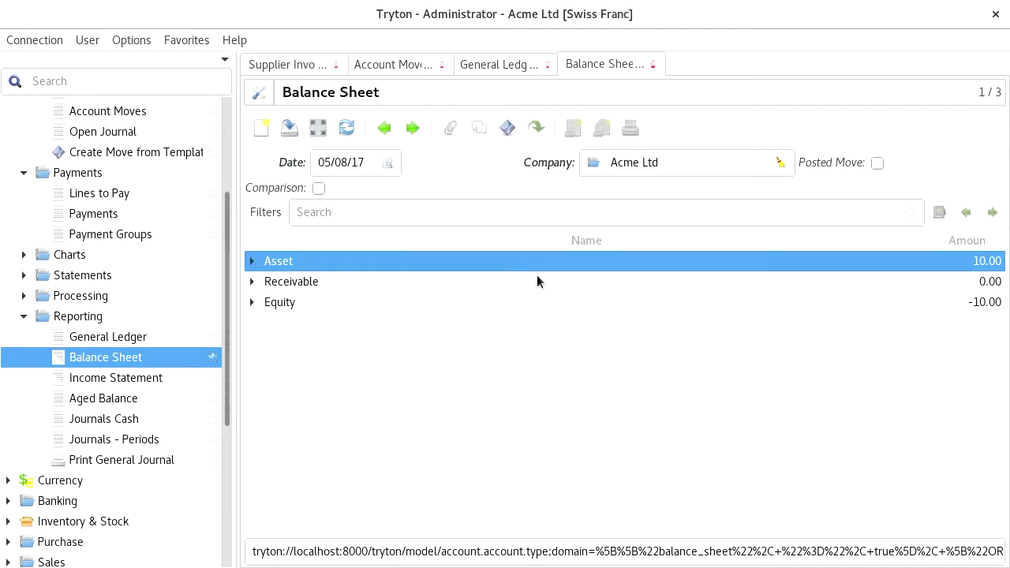
pyautogui.click(251, 261)
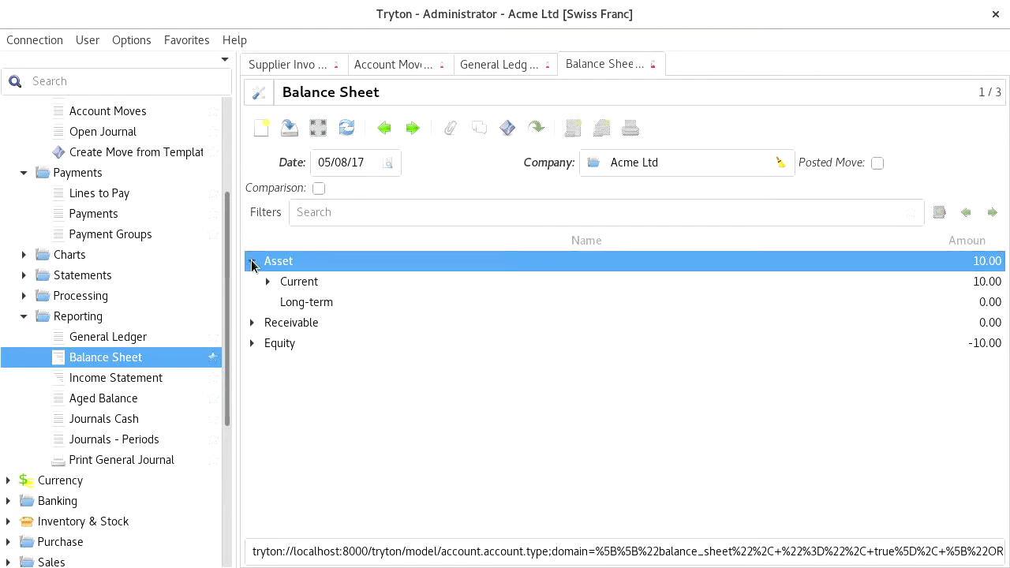
pyautogui.click(307, 282)
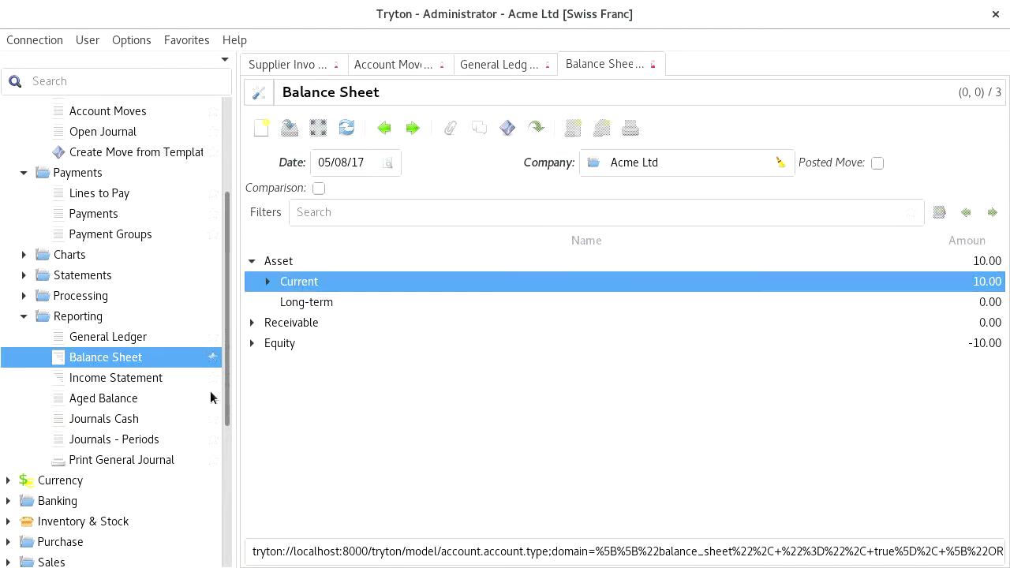
pyautogui.moveTo(225, 405); pyautogui.dragTo(228, 478)
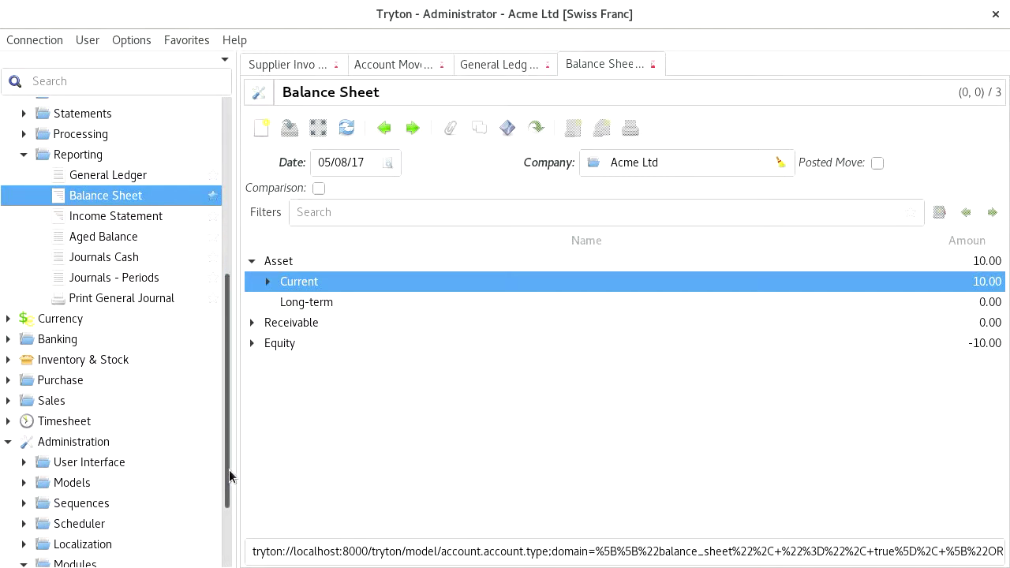